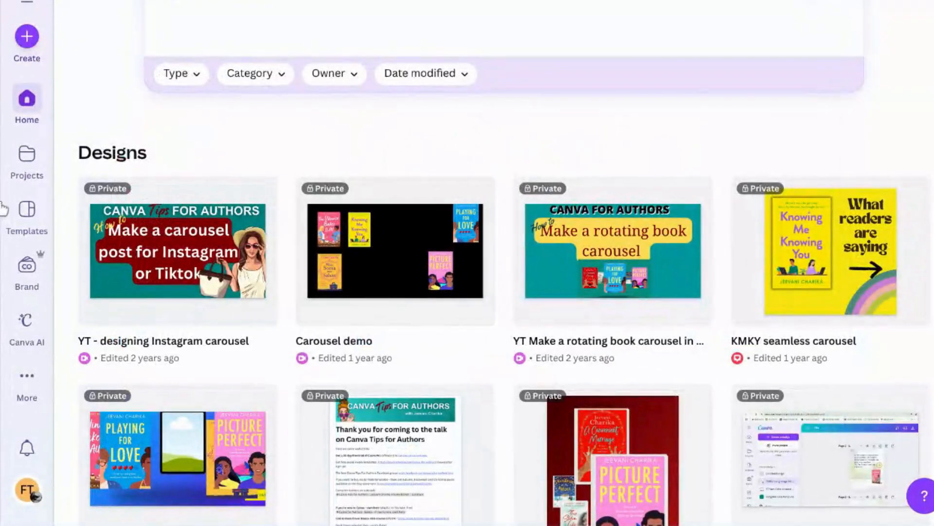
scroll(12, 316, "down", 2)
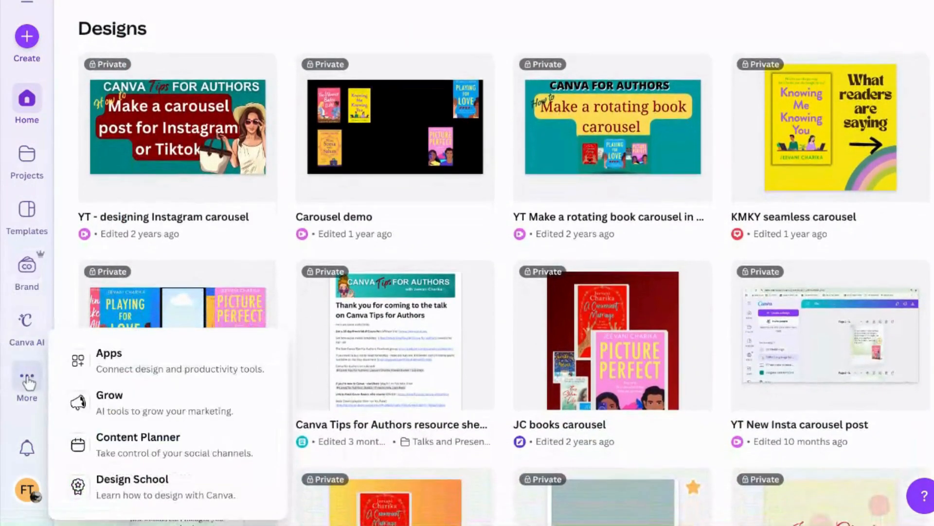
left_click(27, 490)
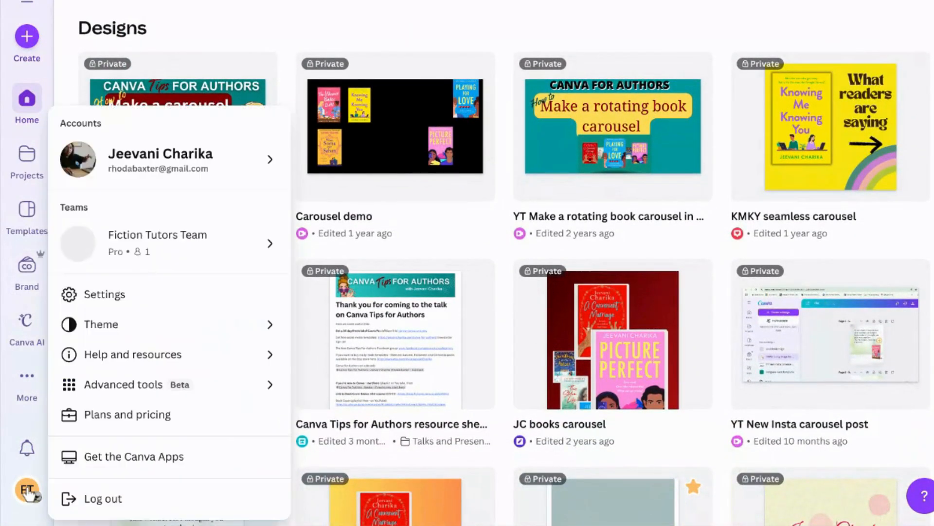
left_click(141, 295)
scroll(585, 268, "down", 15)
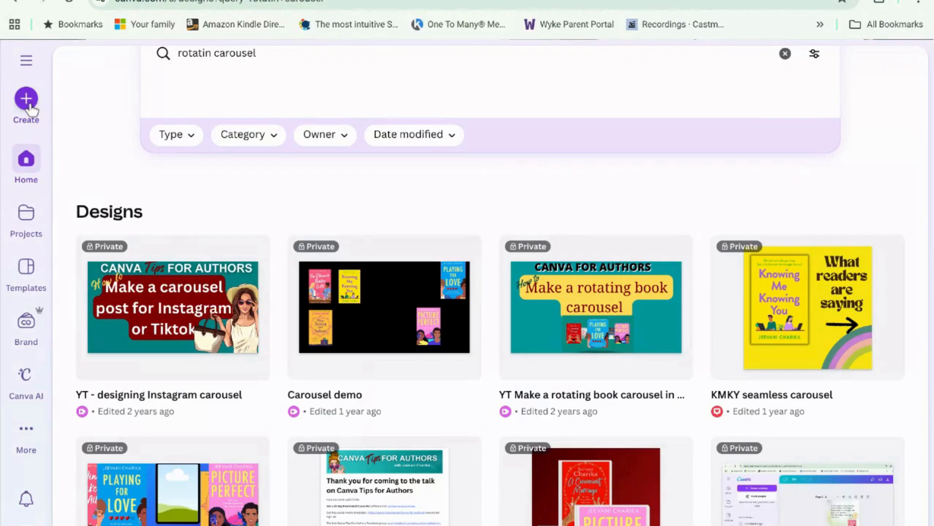
Step: Create a new blank Instagram Reel video design and clear the template suggestions from view
left_click(26, 99)
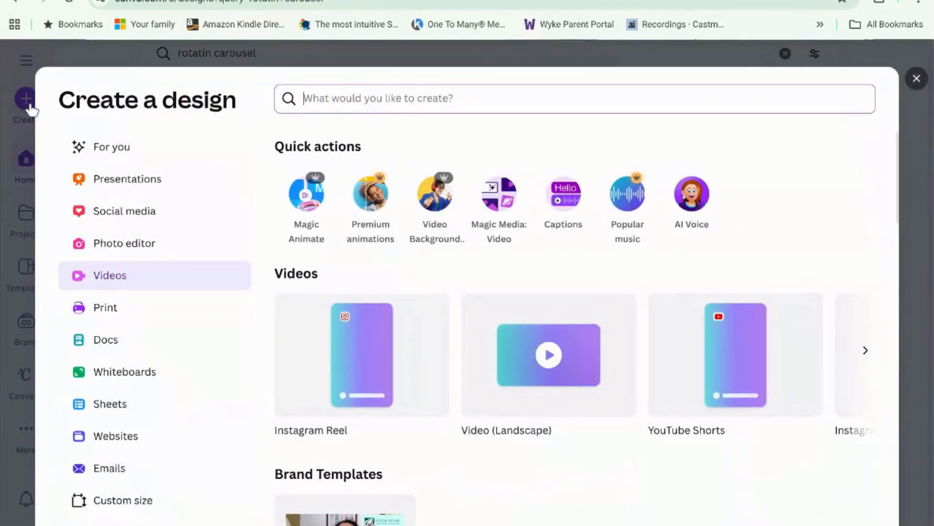
left_click(347, 361)
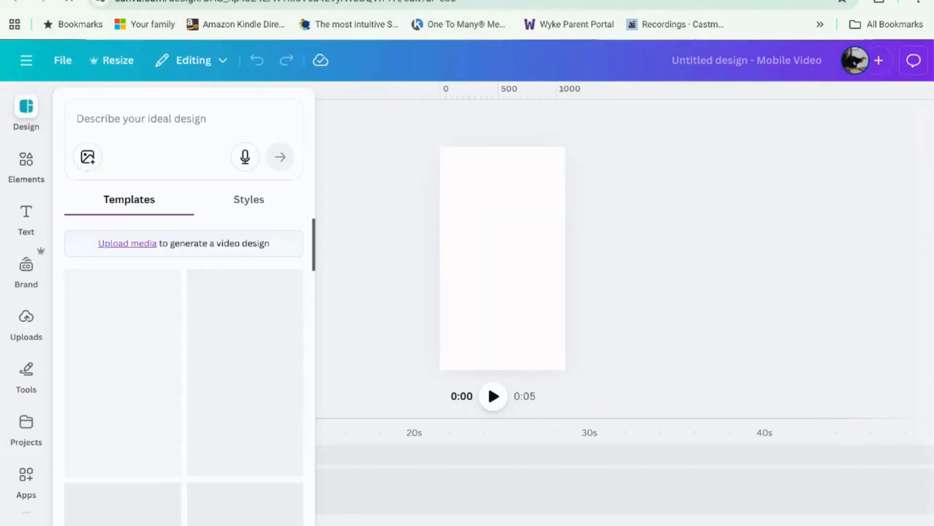
left_click(337, 258)
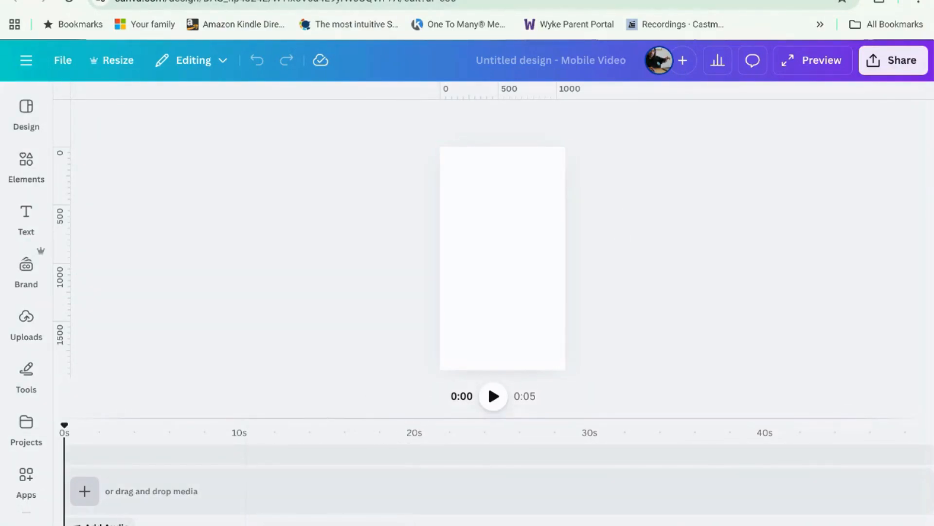
Step: Add a blank page to the video timeline and fill its background with teal from the default solid colours
left_click(84, 491)
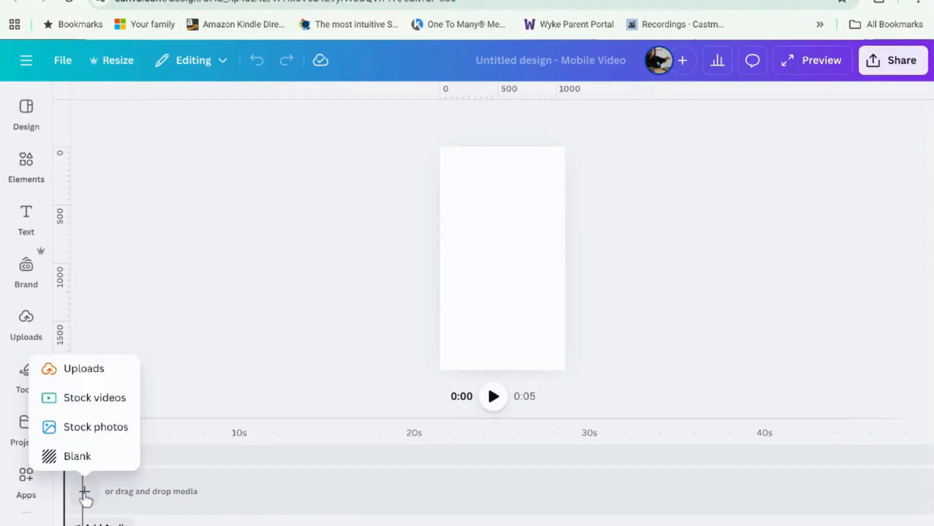
left_click(78, 456)
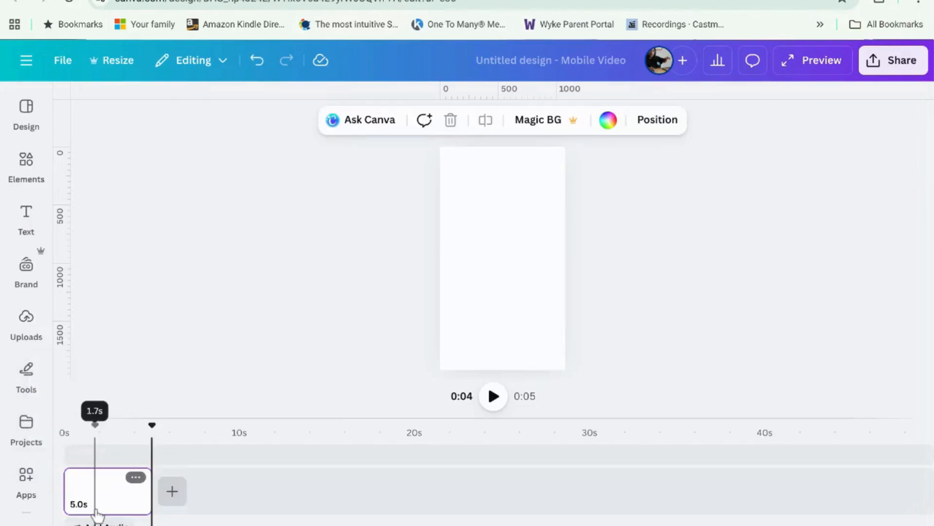
left_click(450, 310)
left_click(607, 121)
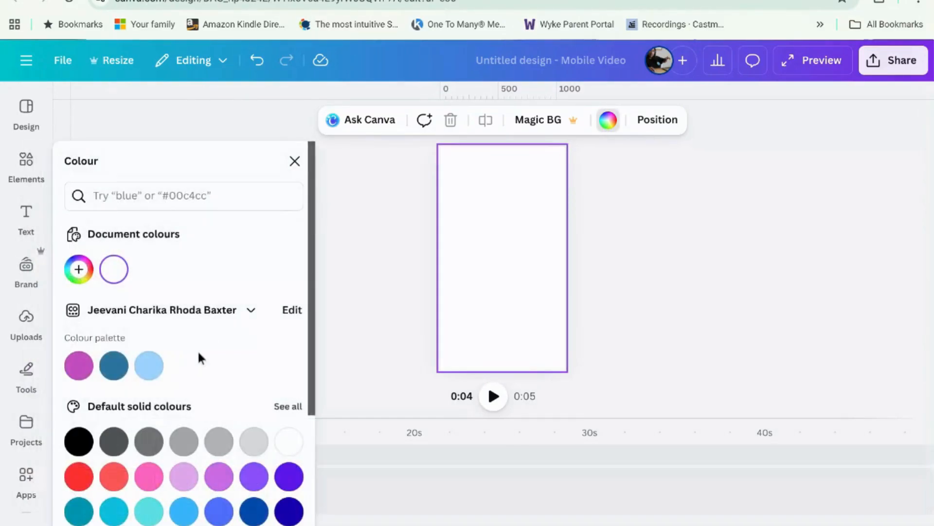
scroll(160, 360, "down", 3)
left_click(88, 346)
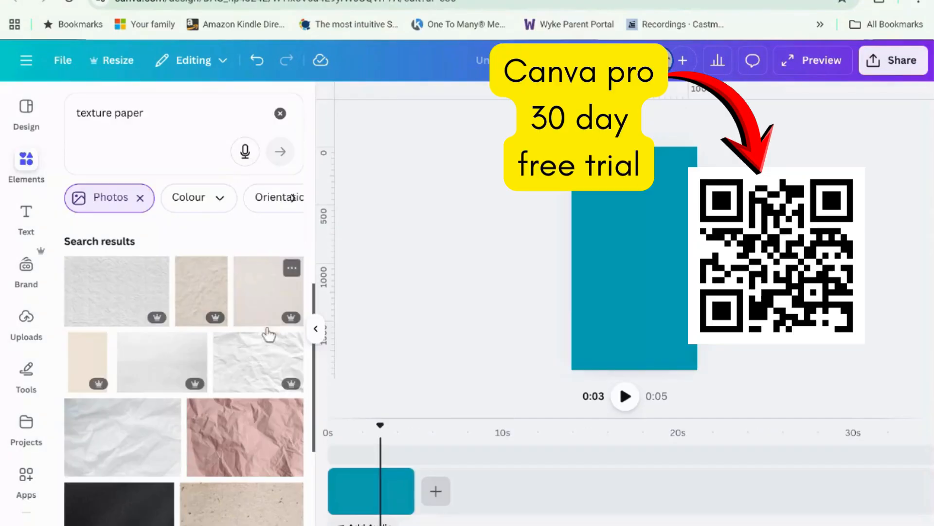
Step: Insert the recently used crumpled paper photo into the video and detach it from the page background
scroll(243, 438, "down", 3)
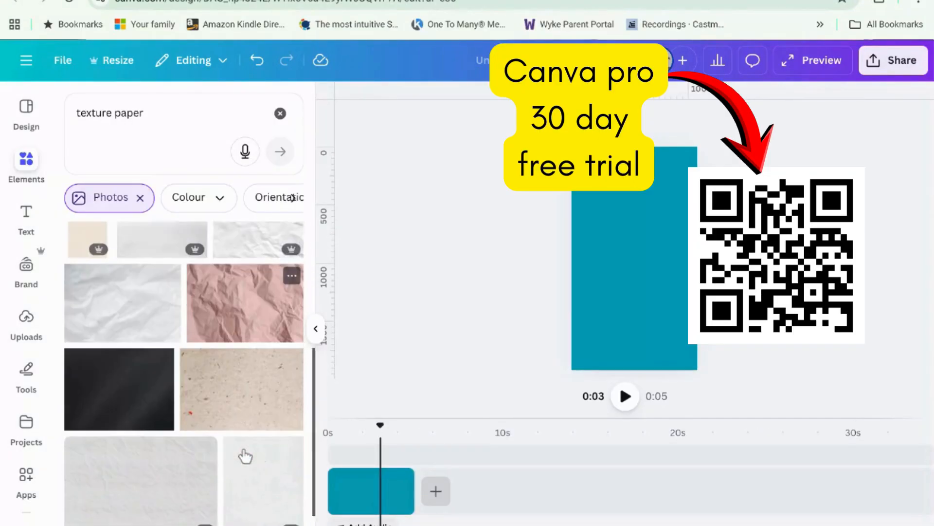
scroll(243, 451, "up", 1)
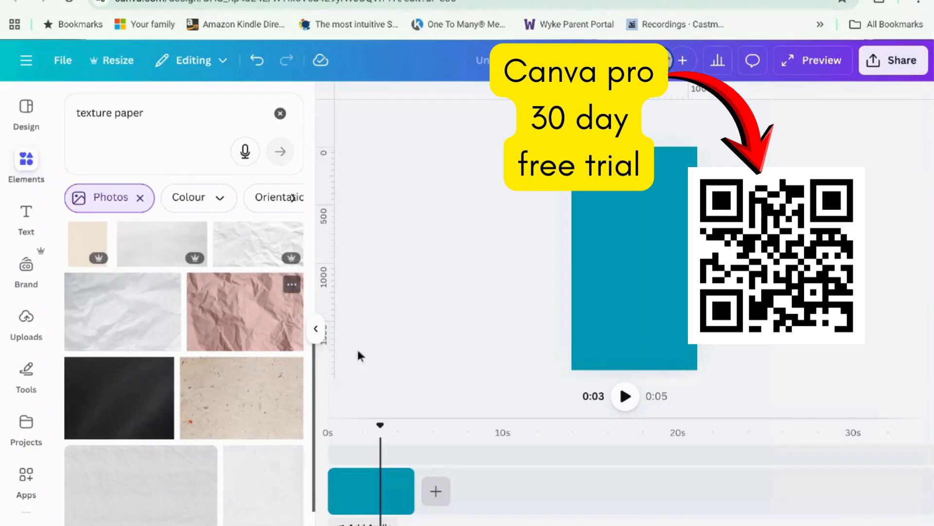
scroll(214, 472, "down", 1)
scroll(216, 477, "down", 1)
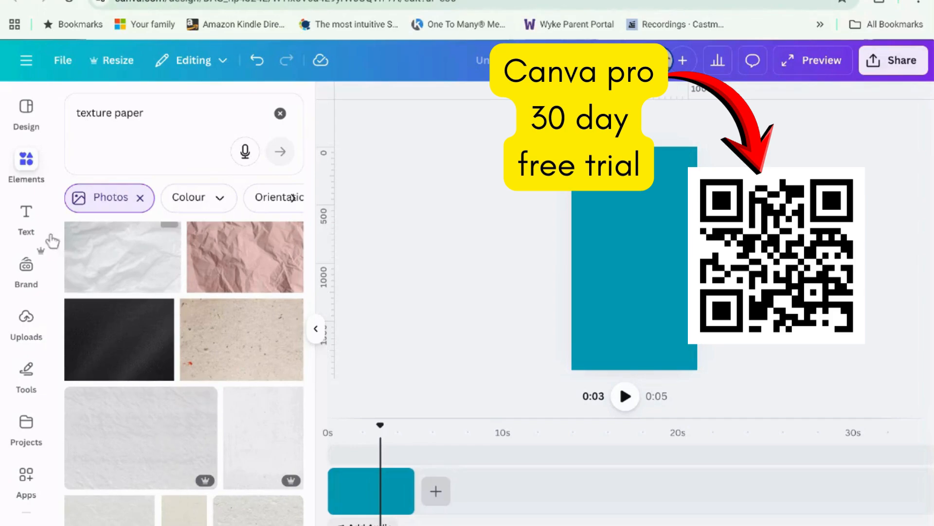
left_click(26, 163)
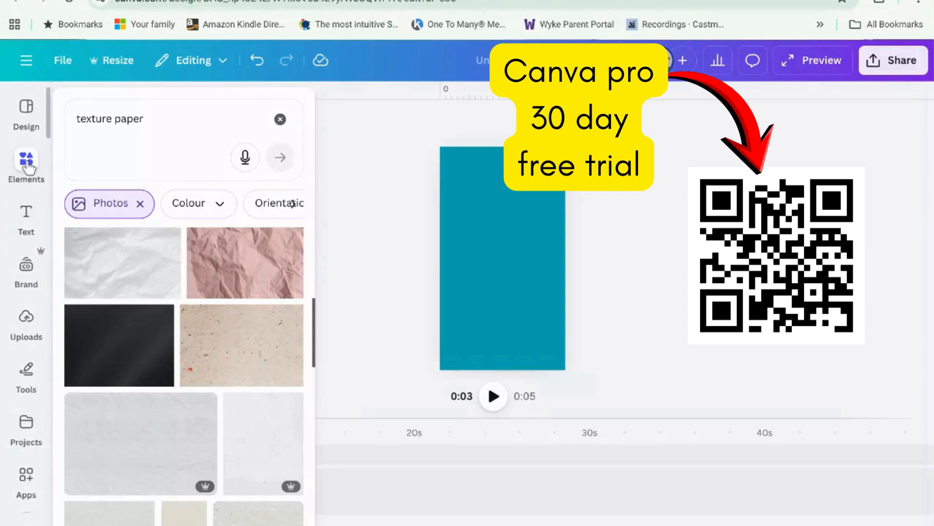
left_click(280, 120)
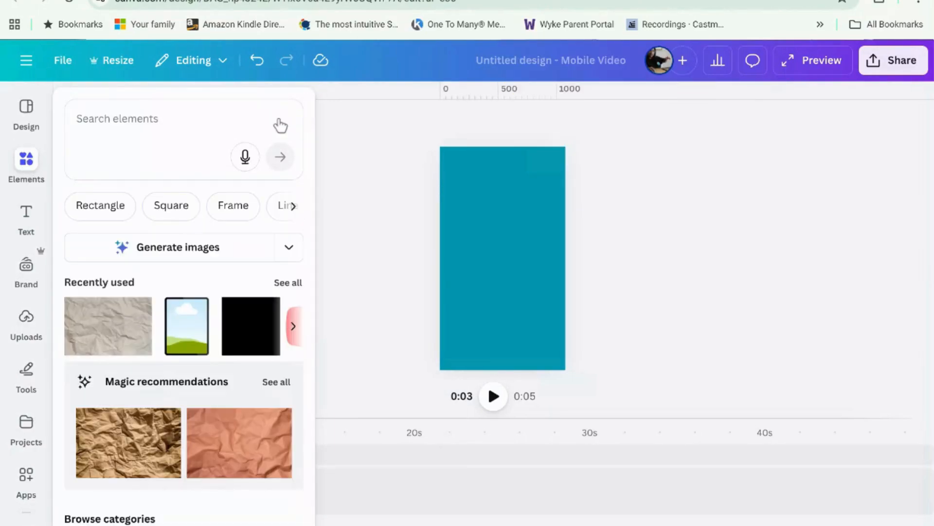
left_click(131, 331)
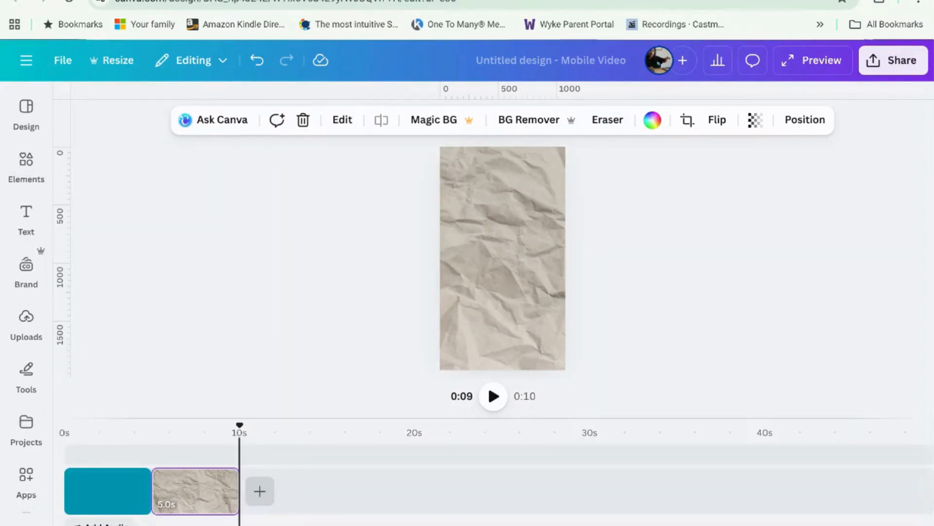
right_click(527, 289)
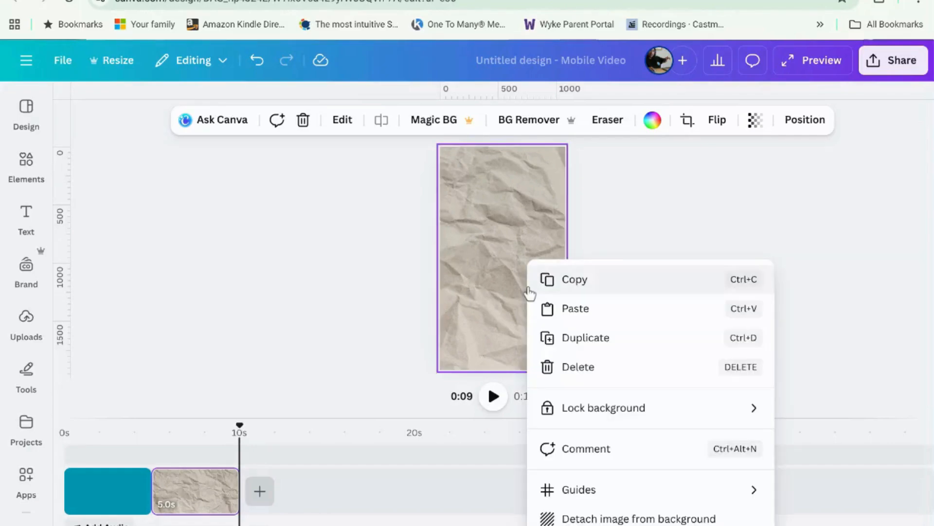
left_click(589, 519)
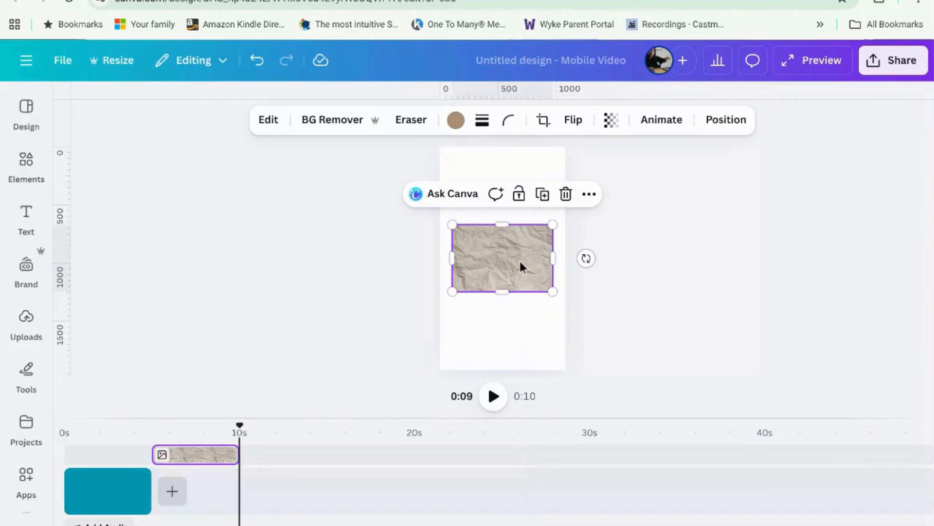
Step: Paste a copy of the paper image, align it above the teal page at the timeline's start, and delete the original
left_click(111, 494)
key("ctrl+v")
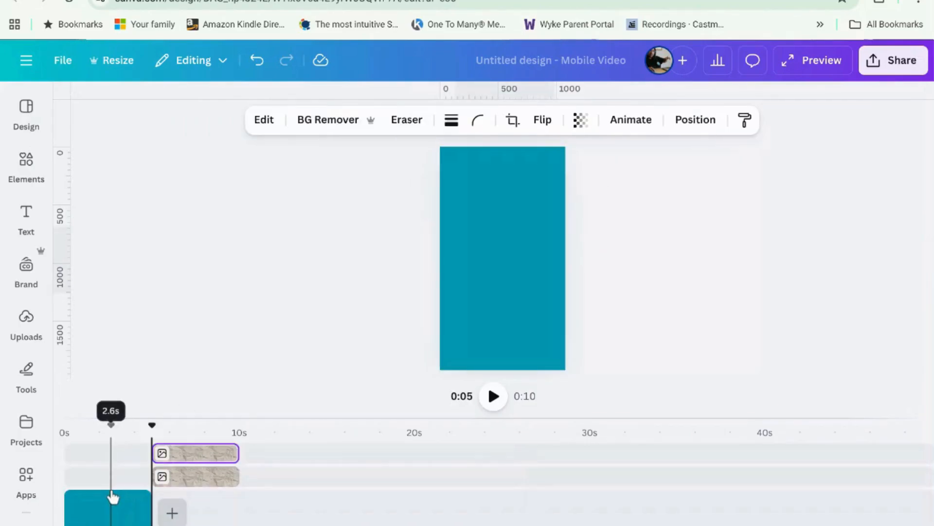
left_click_drag(208, 452, 102, 454)
left_click(209, 479)
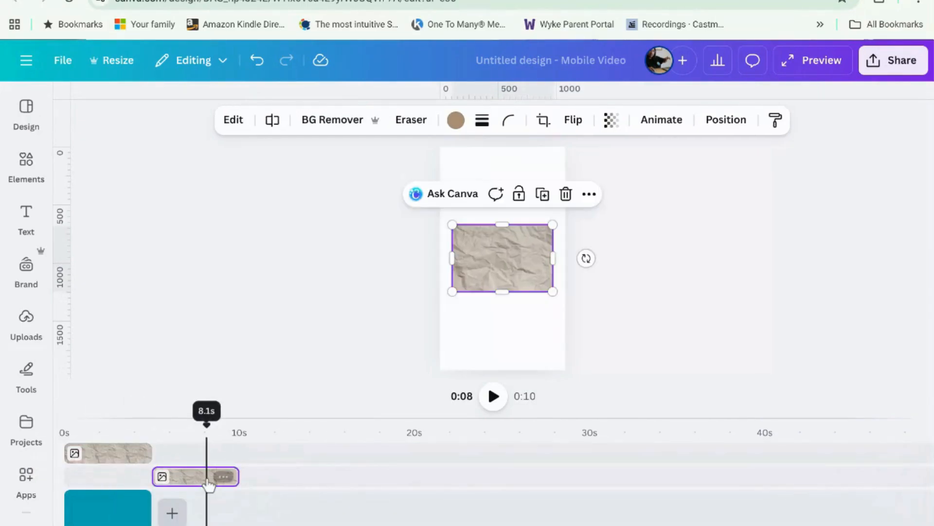
key("Delete")
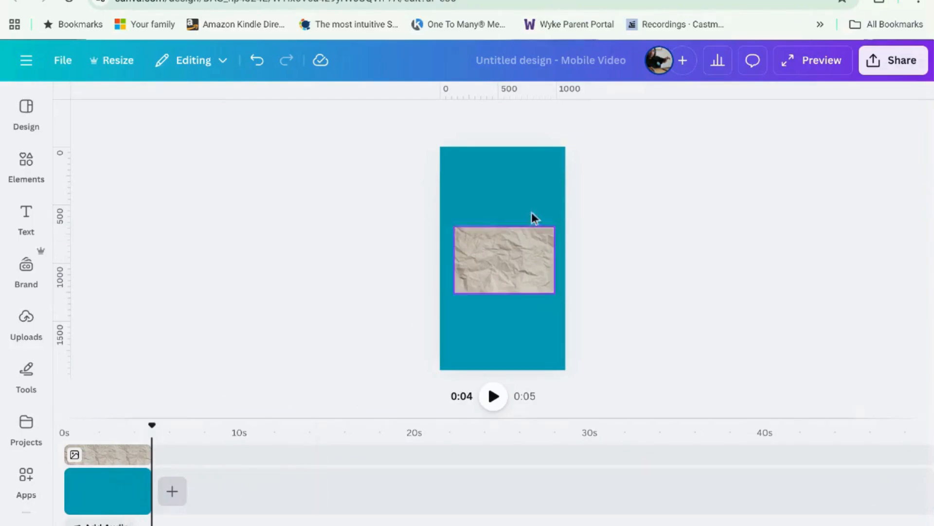
Step: Rotate the crumpled paper image a quarter turn and enlarge it to cover the whole teal page
left_click(525, 260)
left_click_drag(587, 260, 384, 395)
left_click_drag(553, 278, 510, 256)
Step: Set the crumpled paper overlay's transparency to 16 and deselect it
left_click(610, 121)
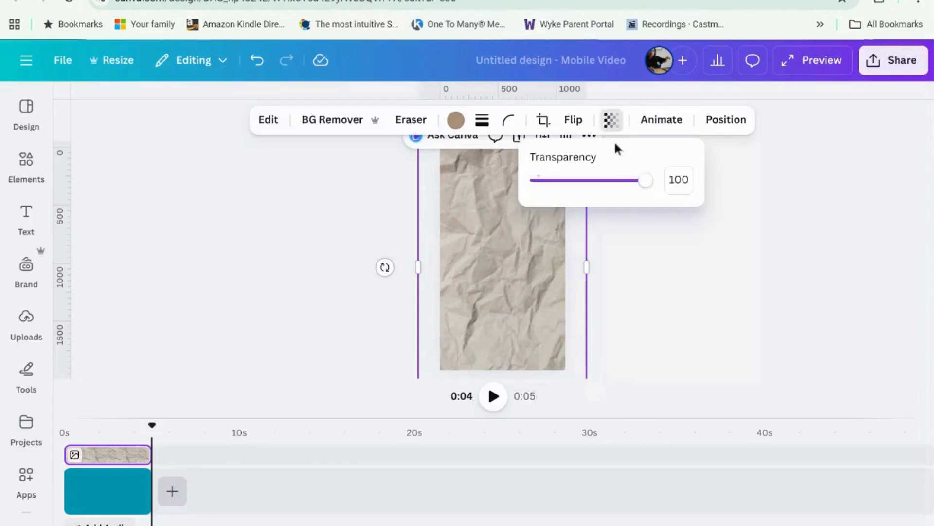
left_click_drag(646, 180, 553, 194)
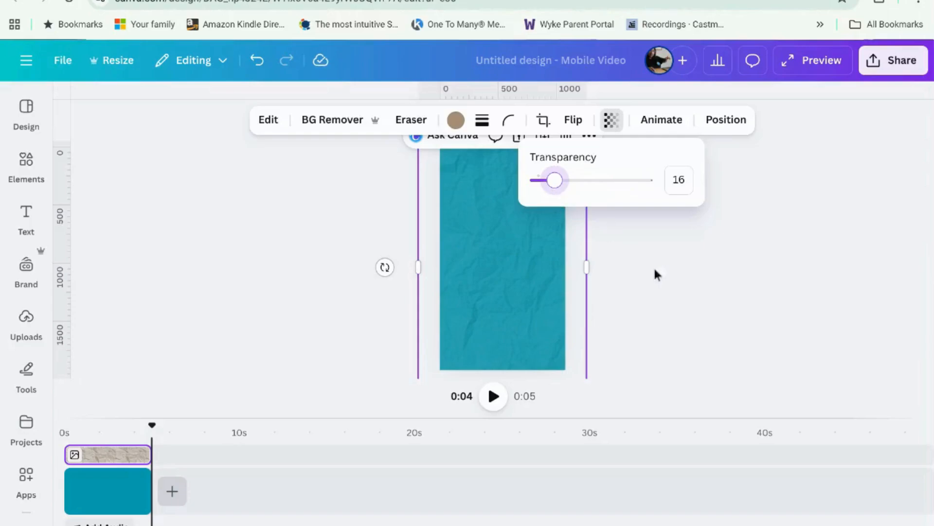
left_click(722, 309)
left_click(723, 308)
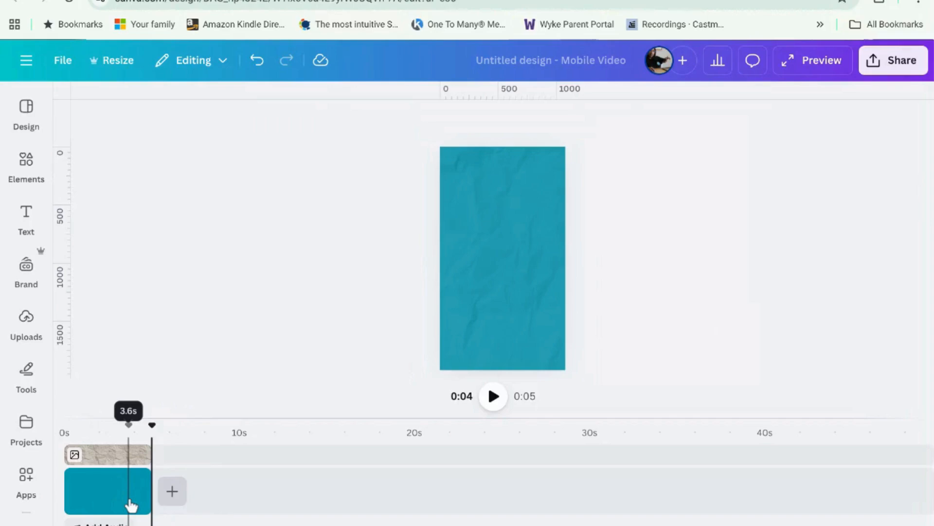
Step: Duplicate the teal page on the timeline and delete the extra blank page at the end
left_click(172, 490)
right_click(110, 489)
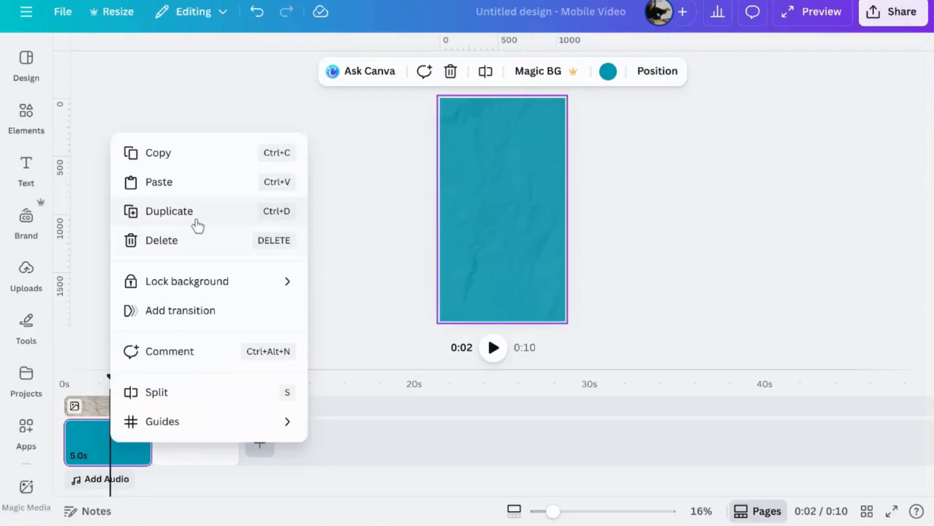
left_click(195, 260)
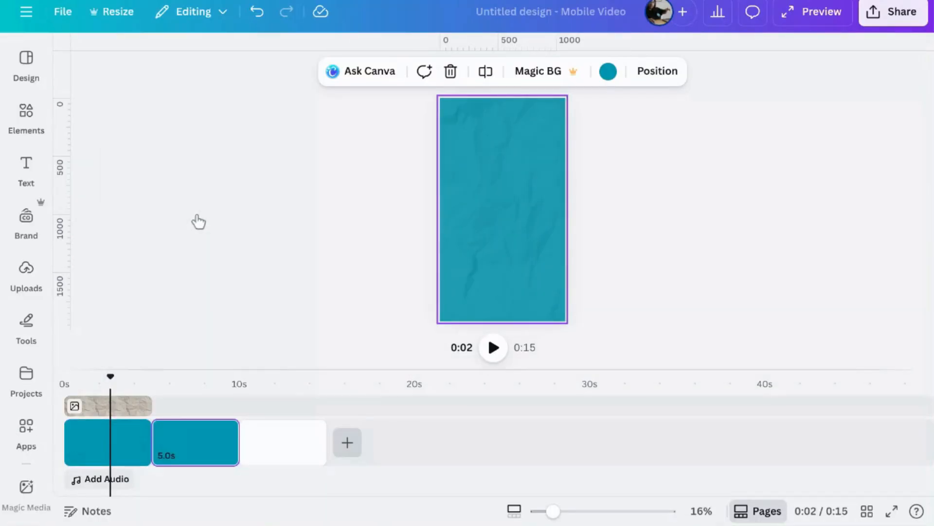
left_click(300, 440)
key("Delete")
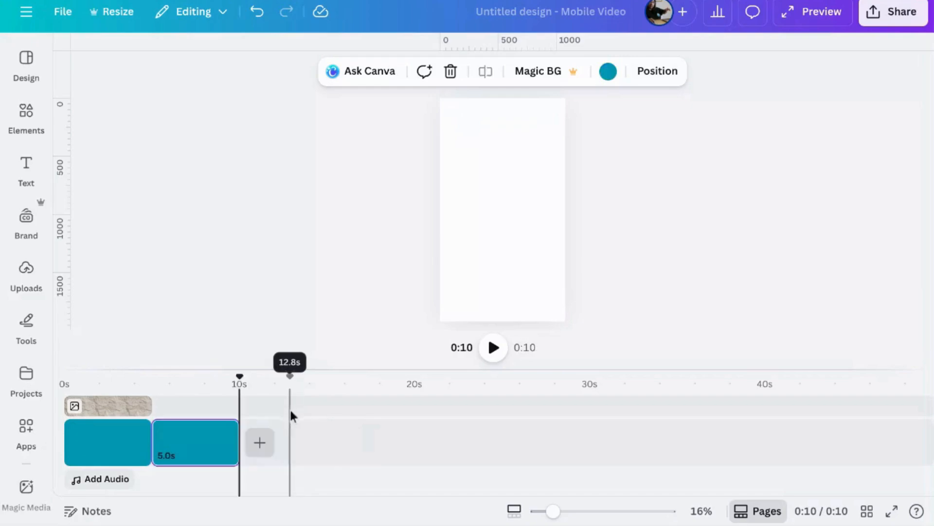
Step: Duplicate the second teal page four times to make six consecutive teal pages on the timeline
left_click(179, 444)
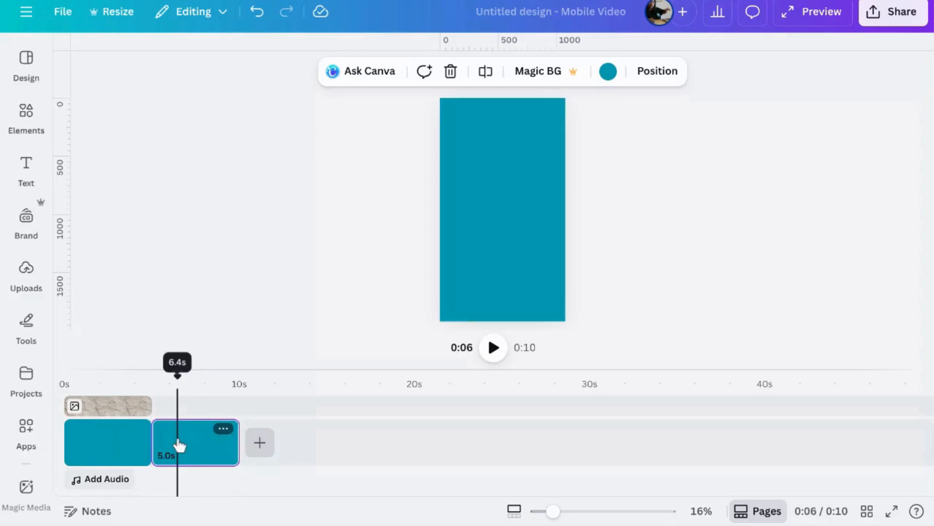
right_click(202, 444)
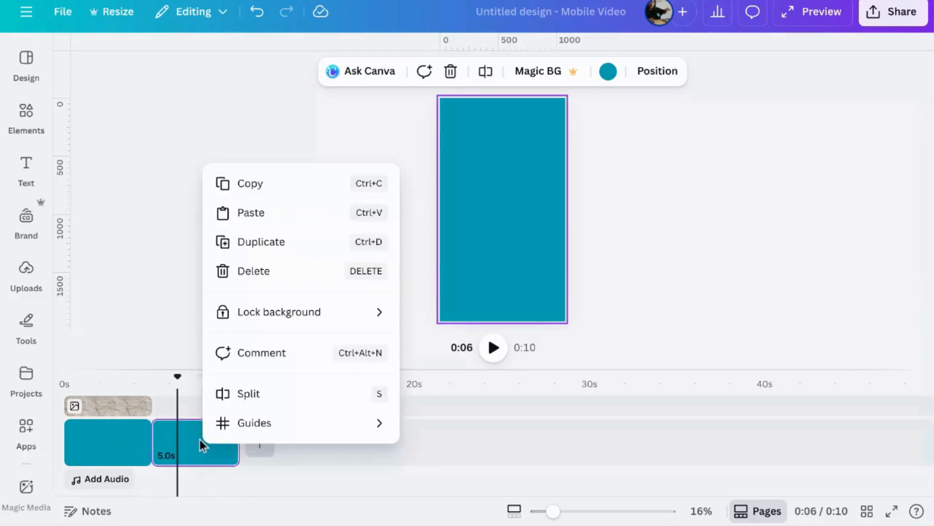
left_click(282, 248)
key("ctrl+d")
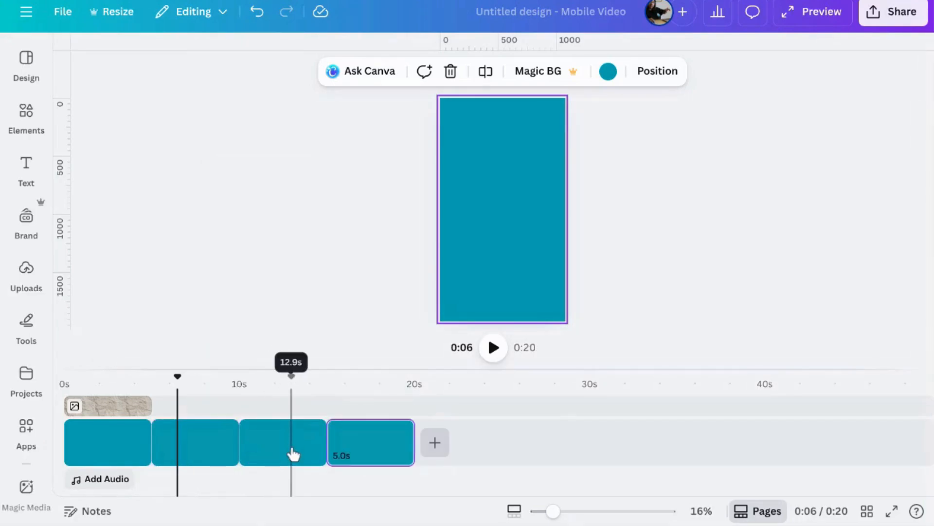
key("ctrl+d")
key("ctrl+d")
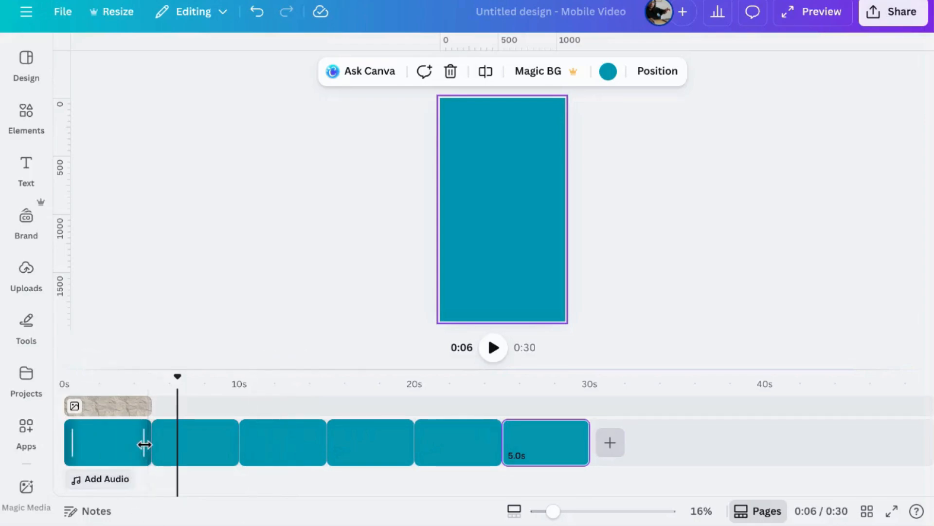
Step: Trim each of the first five teal pages on the timeline to 2.0 seconds
left_click_drag(145, 443, 92, 440)
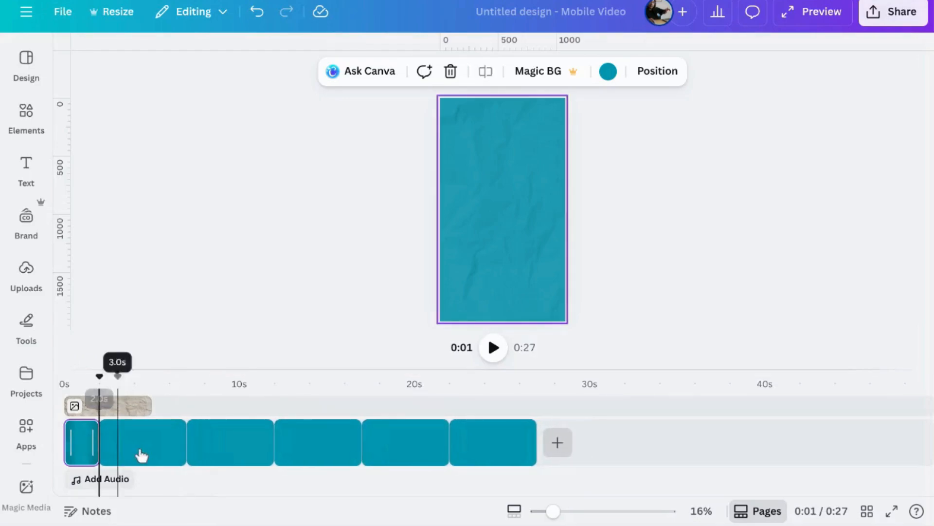
left_click_drag(181, 443, 131, 443)
left_click_drag(215, 450, 163, 447)
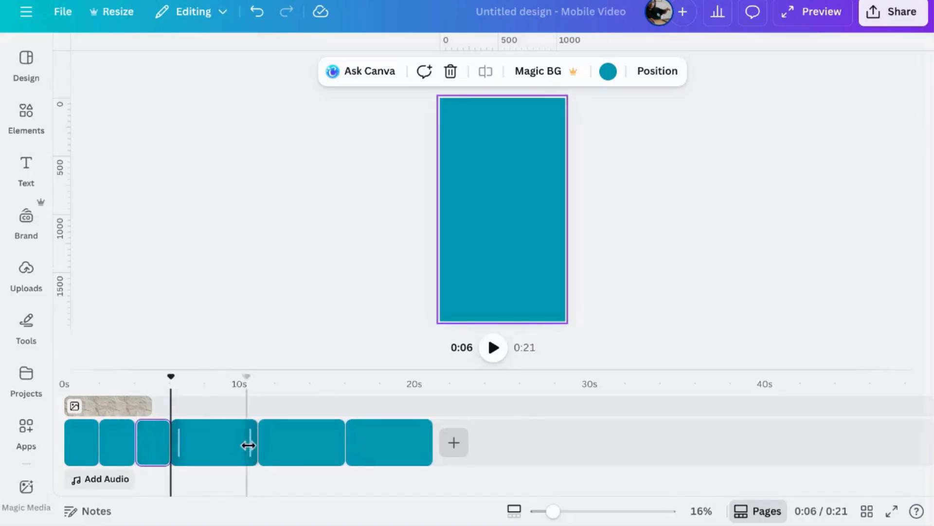
left_click_drag(251, 447, 199, 444)
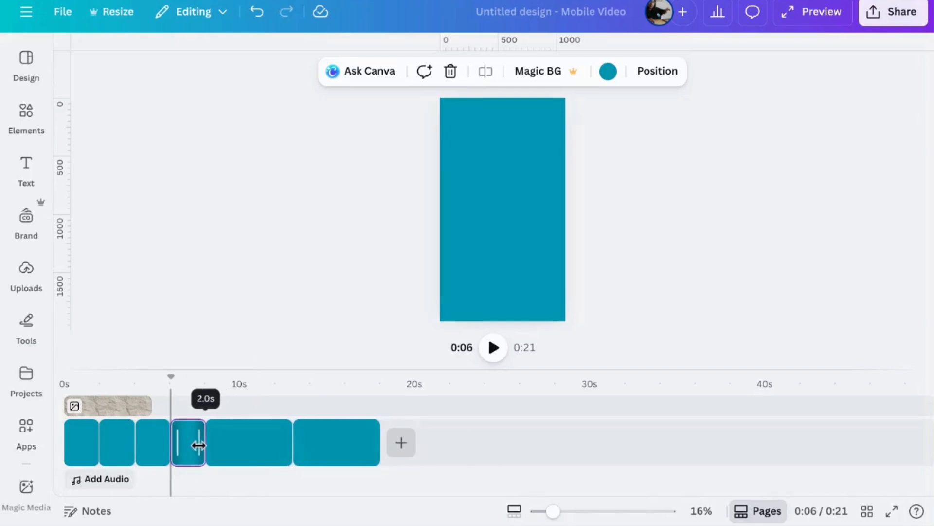
left_click(273, 446)
left_click_drag(279, 444, 234, 442)
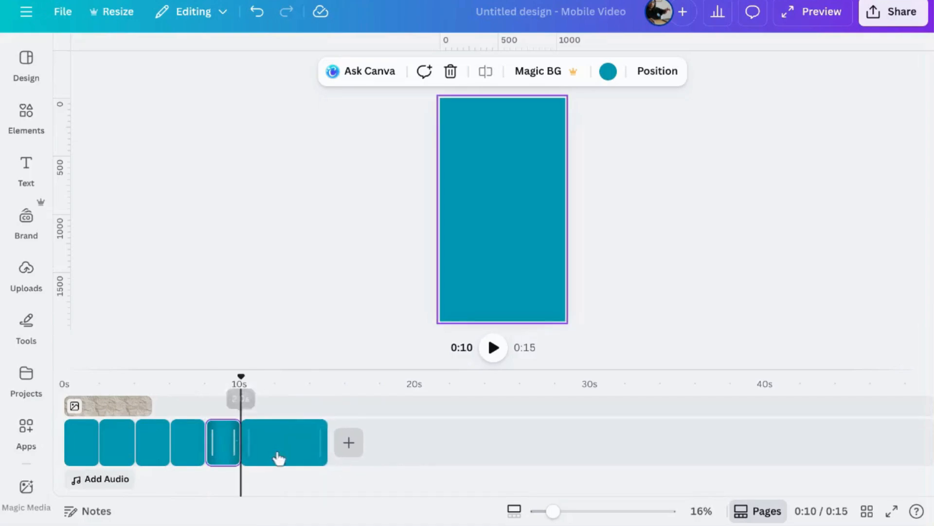
Step: Trim the sixth teal page on the timeline to 2.0 seconds and shorten the first page to about 1 second
left_click(294, 456)
left_click_drag(325, 442, 275, 445)
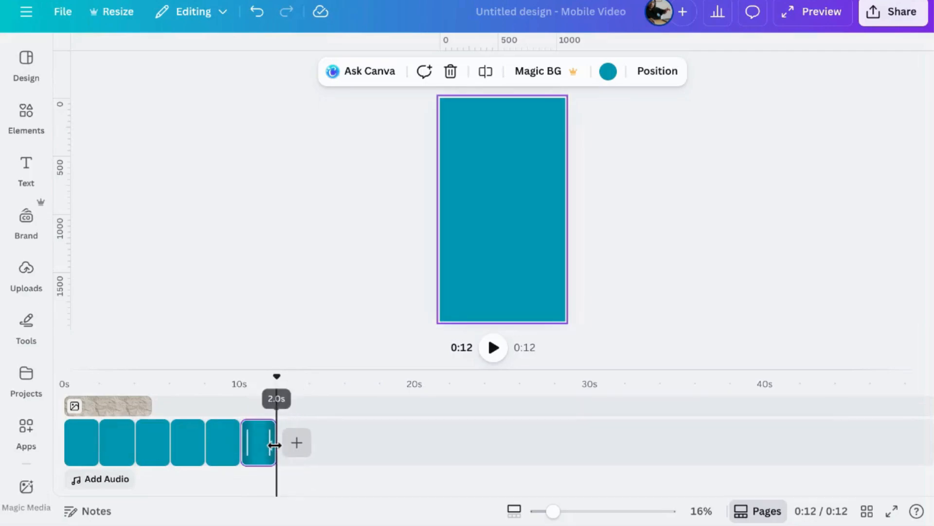
left_click(84, 443)
left_click_drag(91, 441, 74, 439)
Step: Shorten the last teal page on the timeline to 1.0 second
left_click(238, 452)
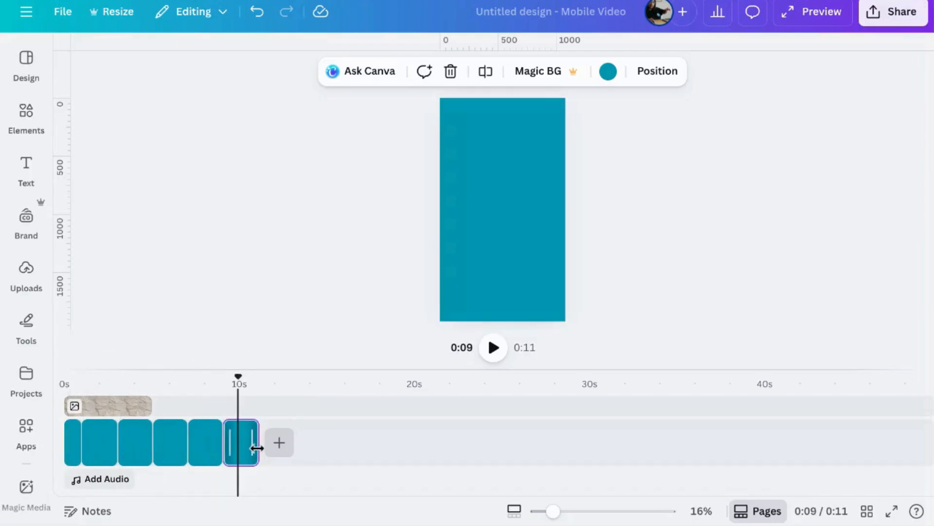
left_click_drag(250, 448, 243, 448)
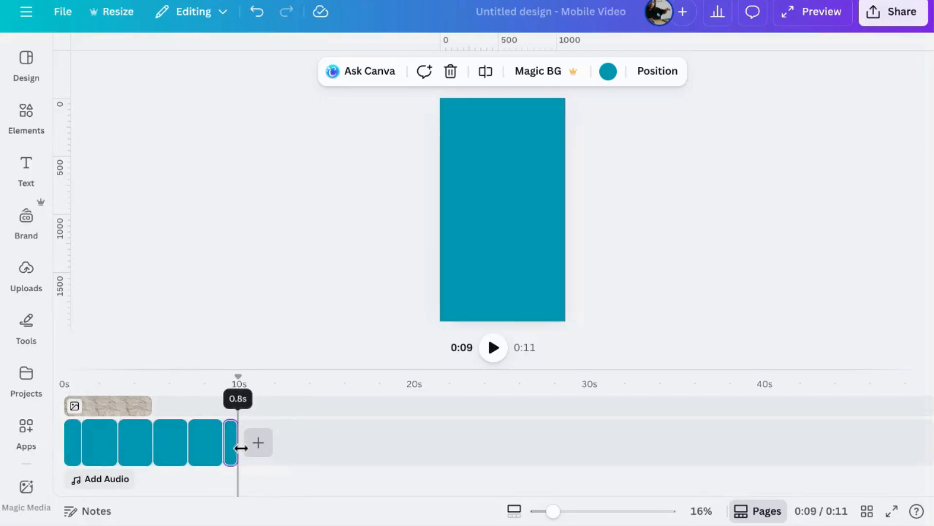
left_click_drag(242, 448, 243, 448)
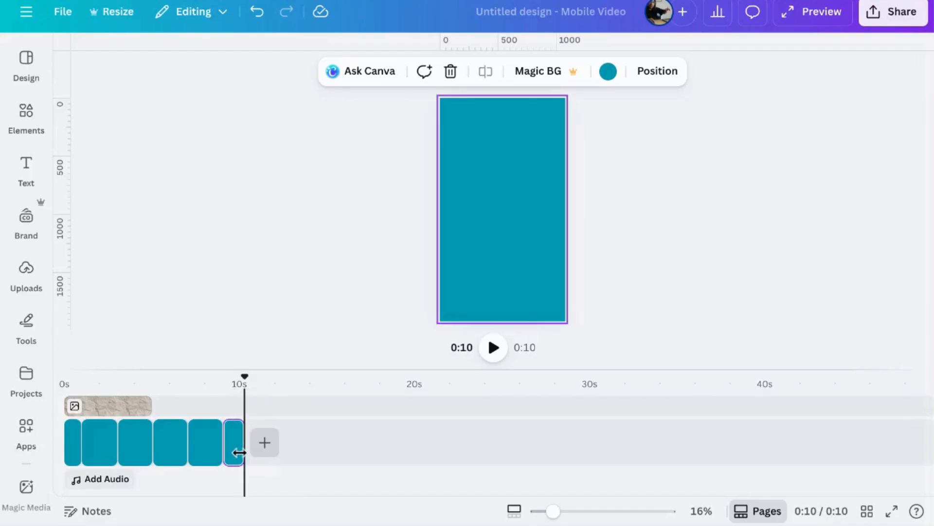
left_click(237, 450)
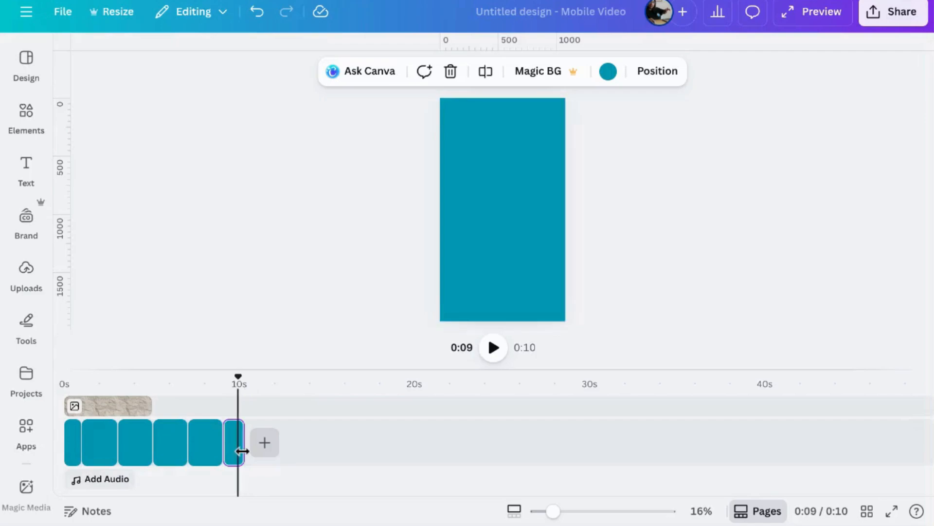
left_click_drag(241, 450, 237, 451)
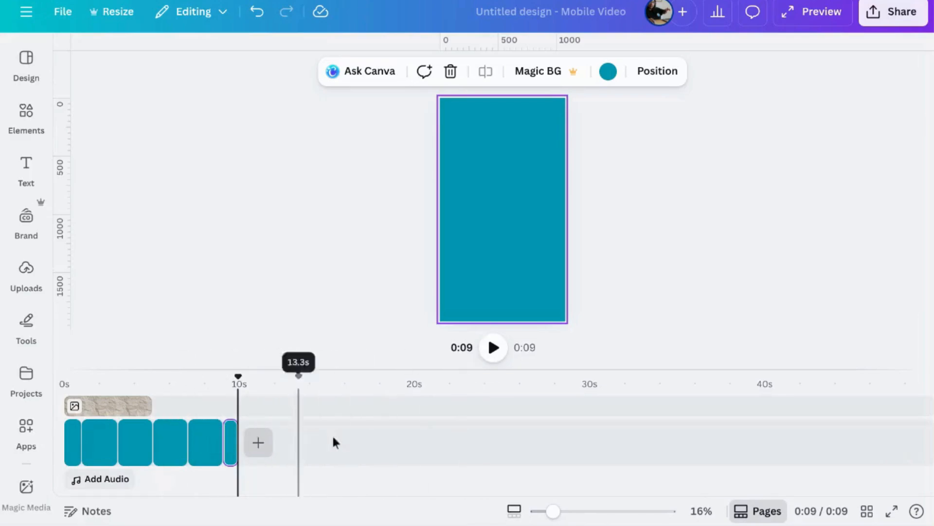
left_click(515, 516)
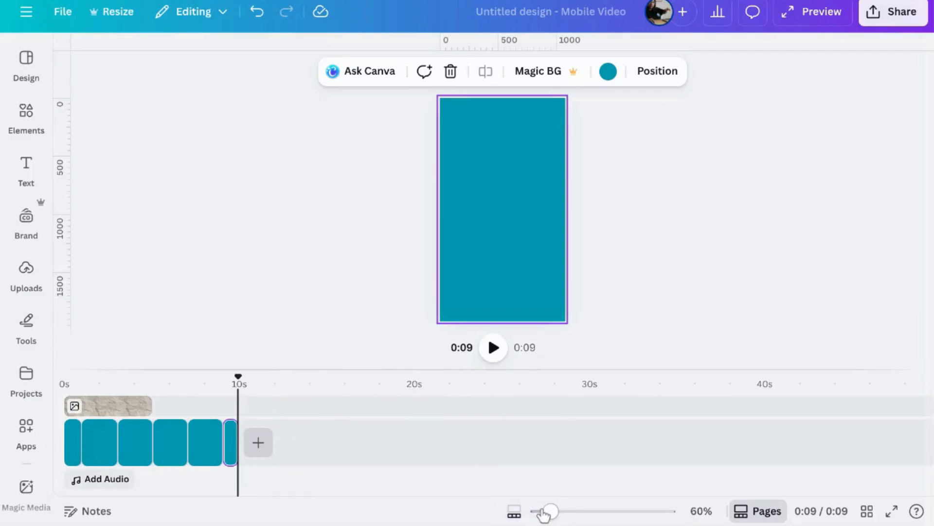
left_click_drag(550, 512, 575, 512)
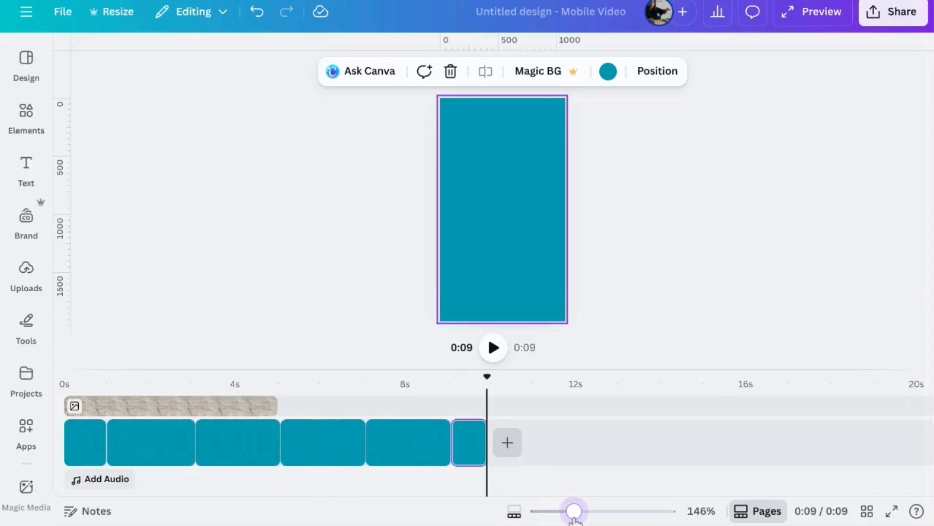
mouse_move(482, 443)
left_click_drag(482, 443, 494, 444)
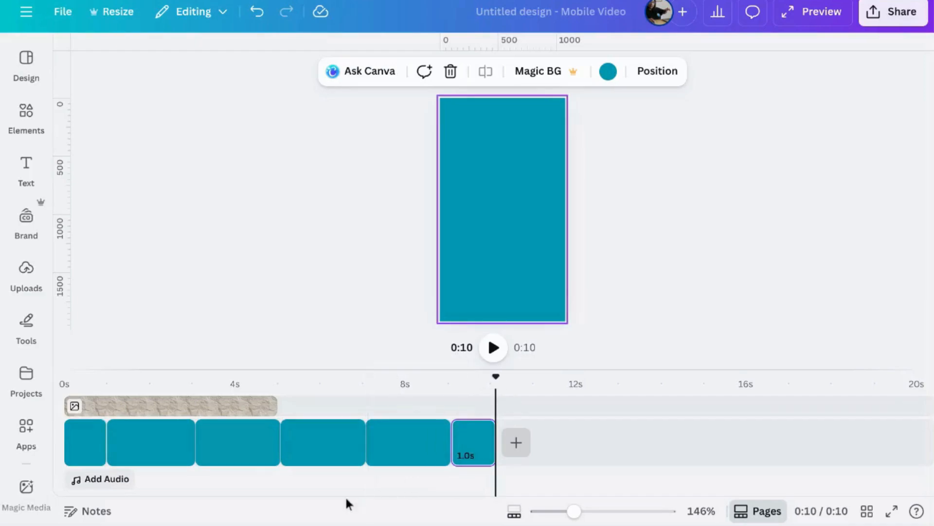
Step: Extend the crumpled paper overlay on the timeline to the end of the last teal page
left_click(214, 407)
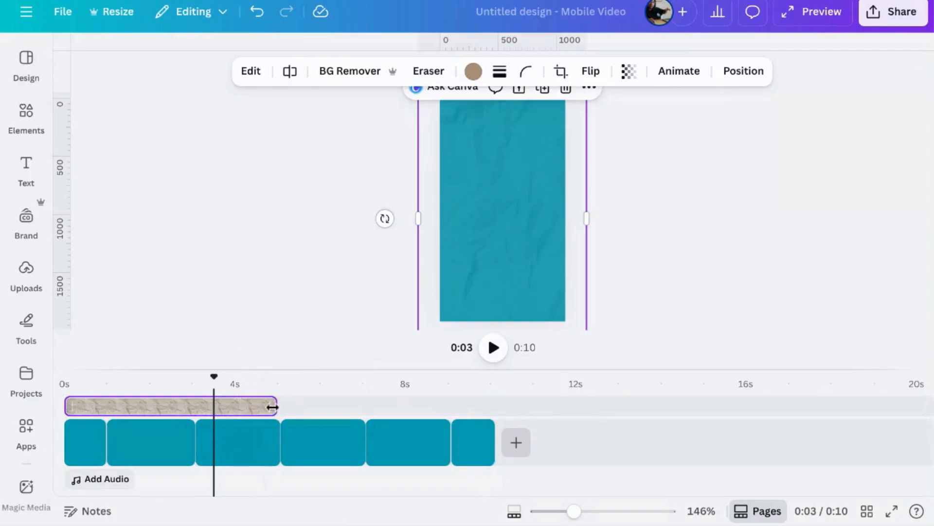
left_click_drag(274, 406, 489, 427)
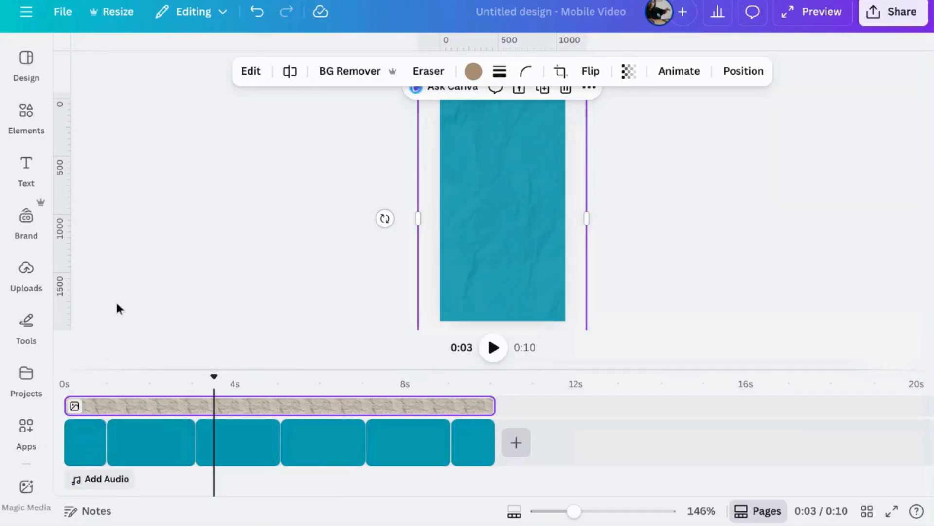
Step: Insert the black tablet frame from the Devices collection of frames onto the page and deselect it
left_click(25, 117)
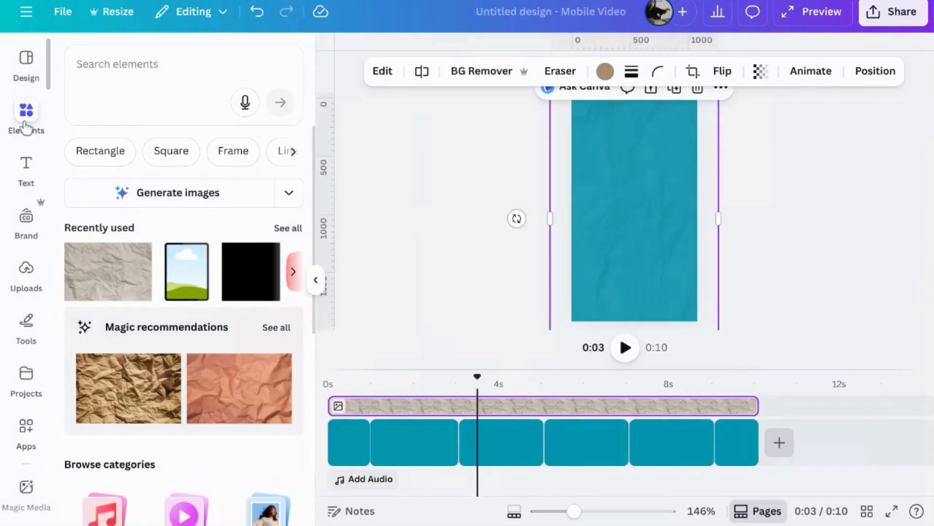
scroll(183, 346, "down", 3)
scroll(183, 349, "down", 3)
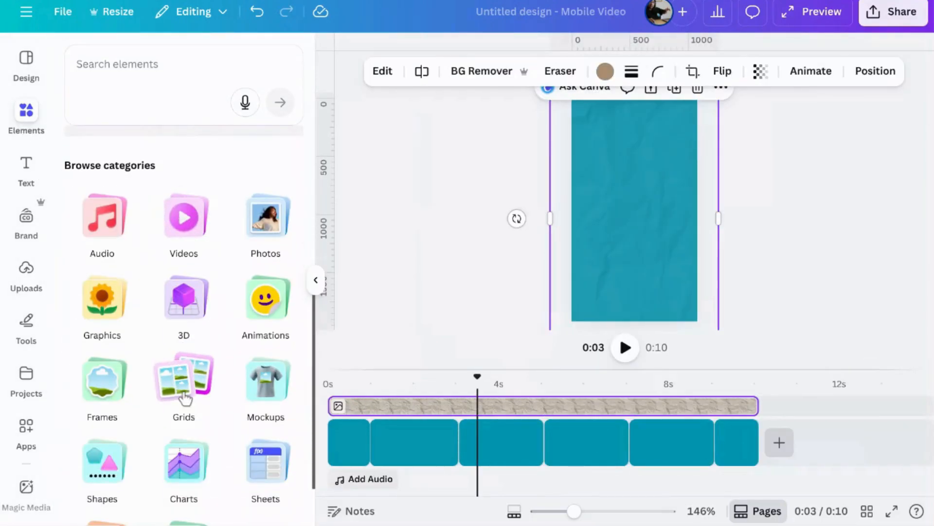
left_click(106, 390)
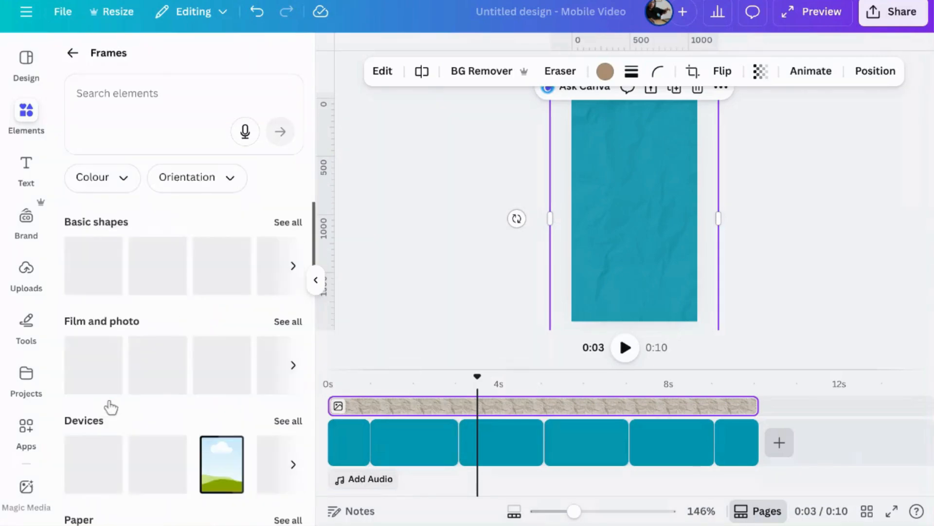
scroll(146, 384, "down", 2)
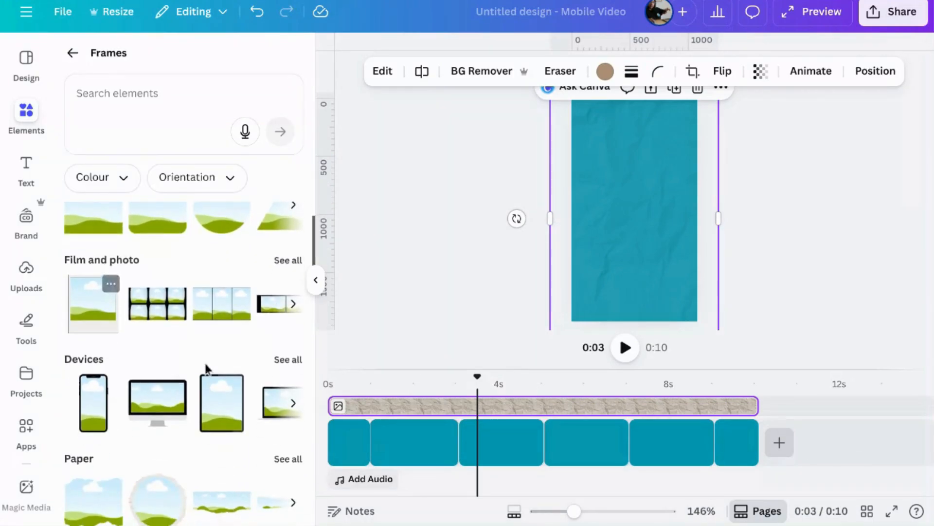
left_click(296, 363)
left_click(253, 150)
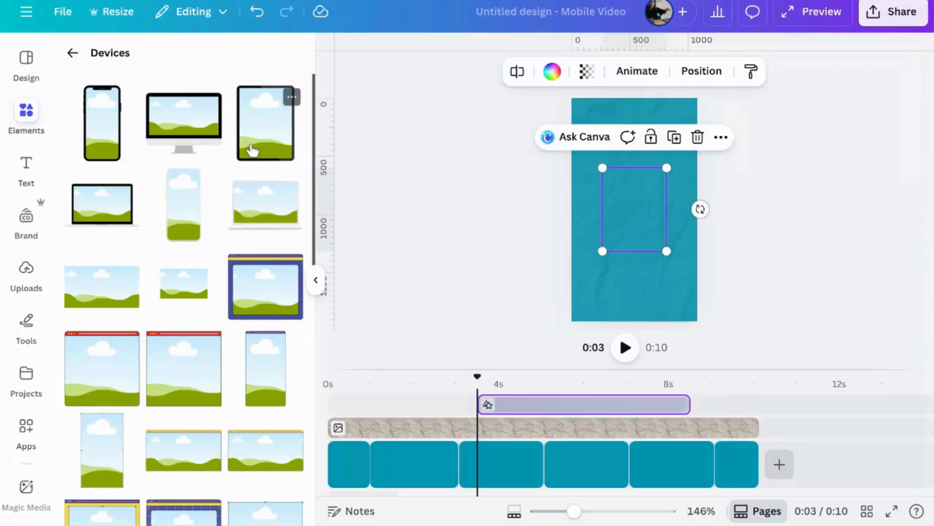
left_click(746, 229)
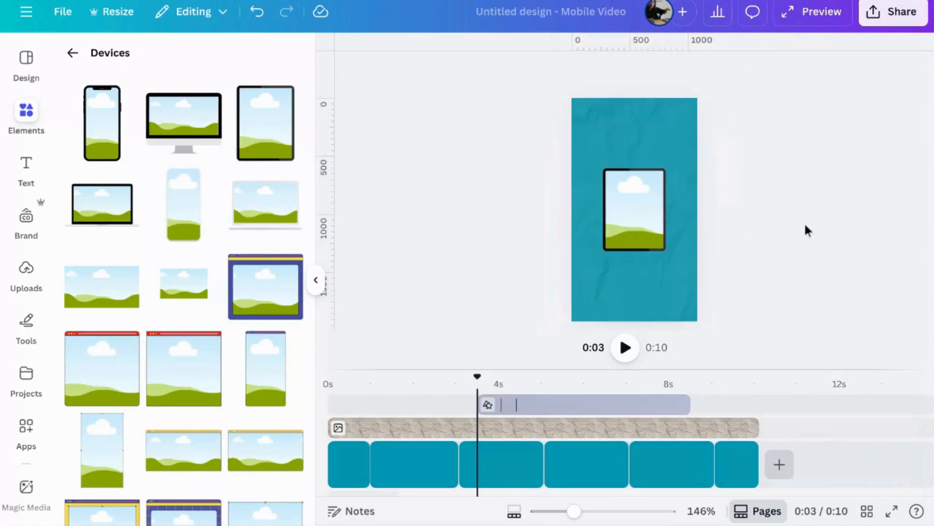
Step: Enlarge the tablet frame to about 624 × 812 px on the page's left half and place a duplicate overlapping its upper right
left_click_drag(643, 212, 627, 196)
left_click(636, 213)
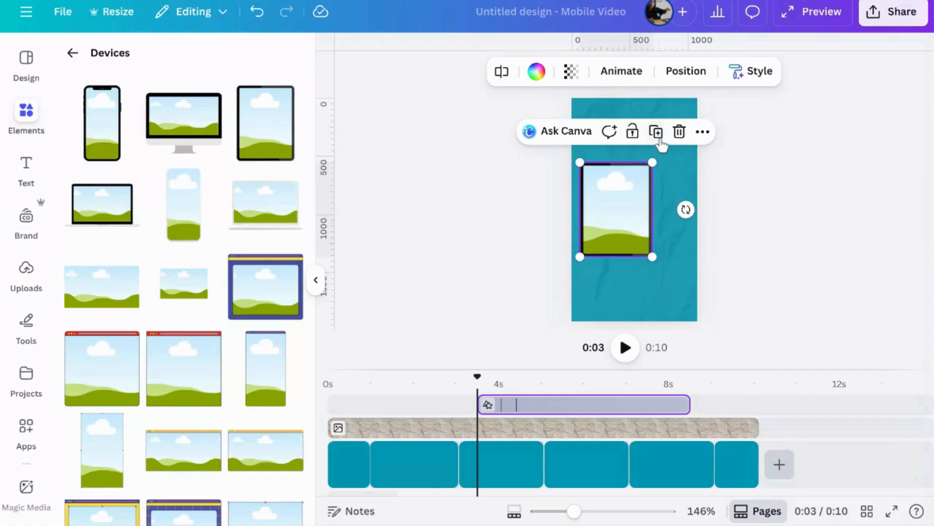
left_click(661, 142)
left_click_drag(643, 215, 657, 161)
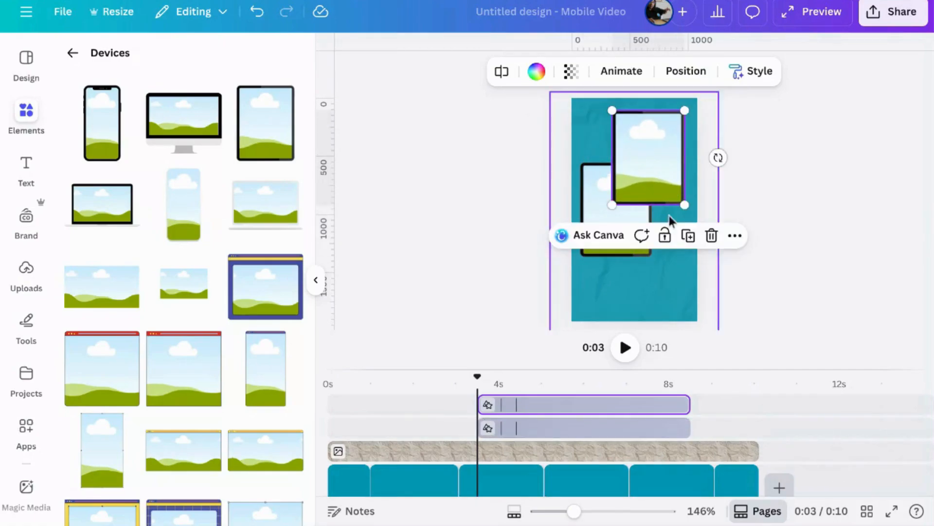
left_click(688, 234)
left_click_drag(681, 132, 663, 177)
key("ctrl+z")
key("Delete")
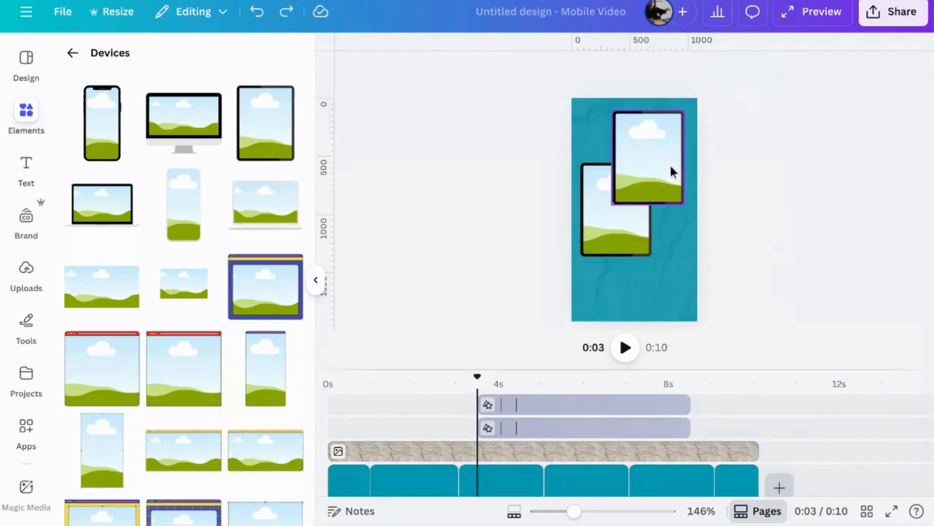
Step: Shrink the upper tablet frame, move it slightly left, and place a duplicate directly below it near the page's bottom
left_click(665, 142)
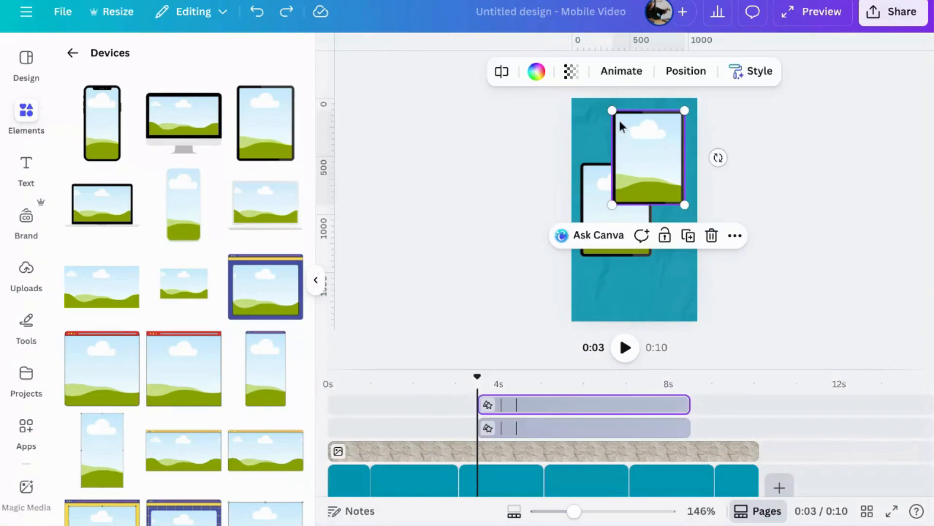
left_click_drag(613, 111, 630, 134)
left_click_drag(652, 177, 628, 155)
left_click(674, 219)
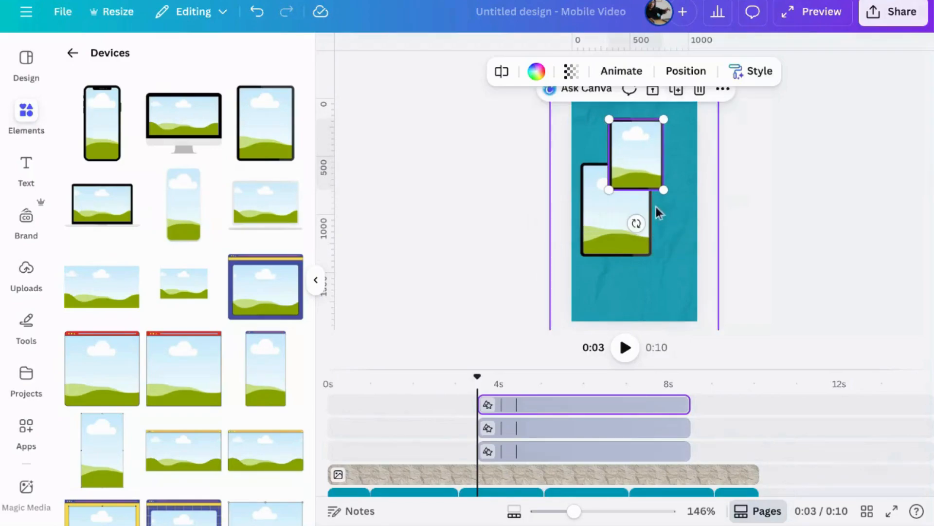
left_click_drag(657, 209, 636, 261)
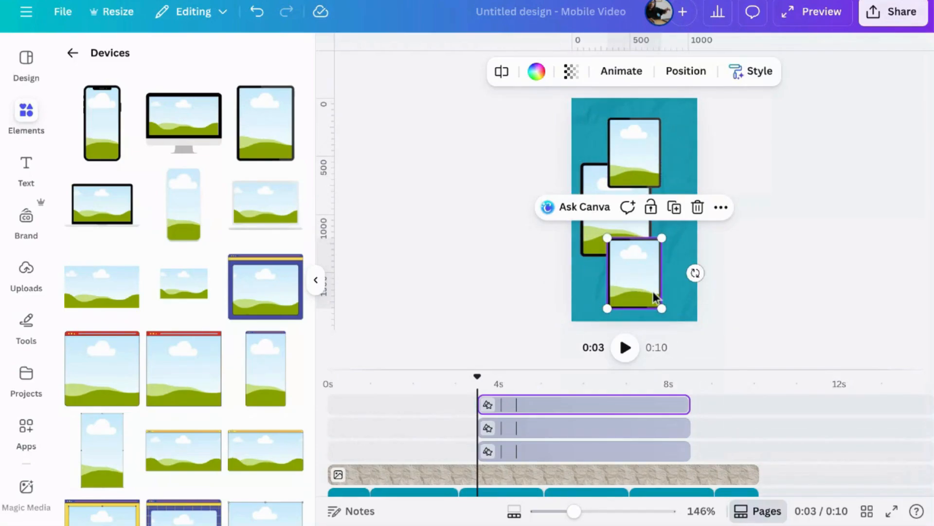
Step: Duplicate the bottom tablet frame as a much smaller one near the page's right edge and place a copy just above it
left_click(674, 206)
left_click_drag(641, 279, 678, 276)
left_click_drag(697, 239, 671, 249)
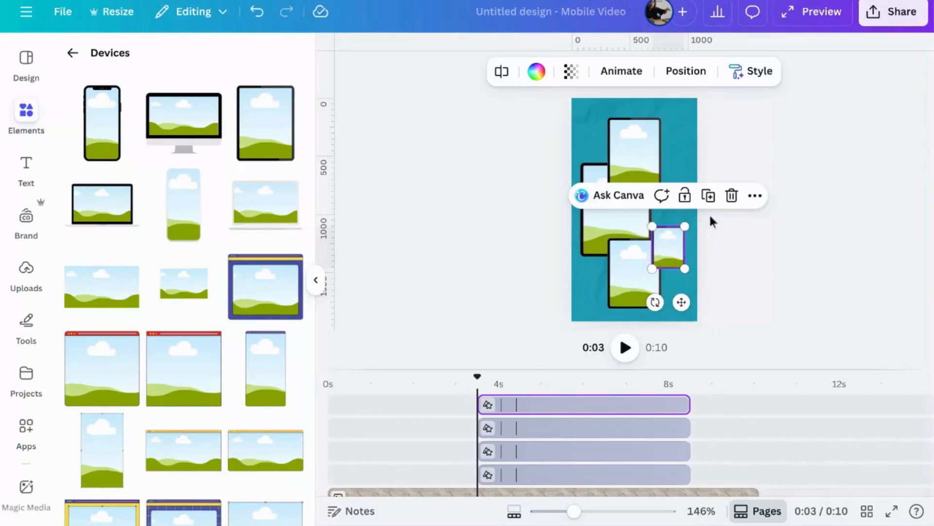
left_click(709, 196)
left_click_drag(705, 235, 663, 190)
left_click(770, 293)
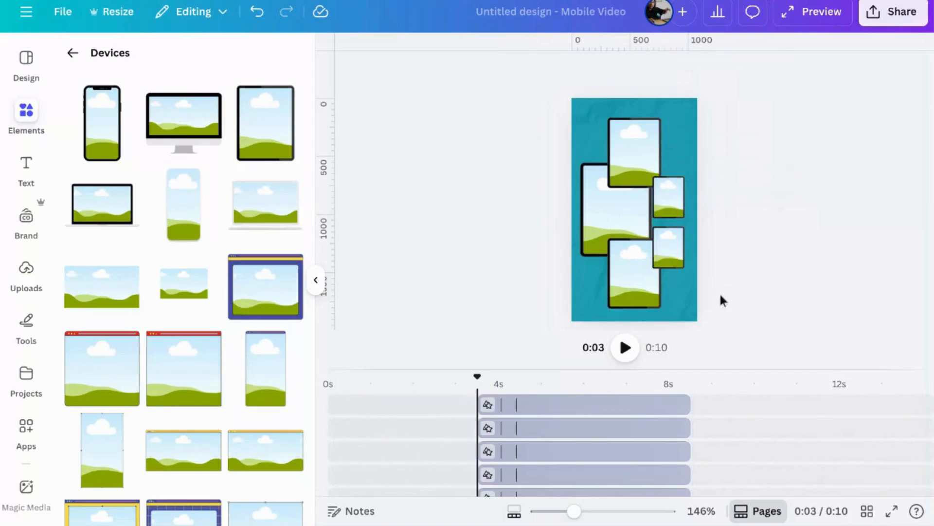
Step: Move the large tablet frame to the top of the layer order so it overlaps the other frames
left_click(316, 280)
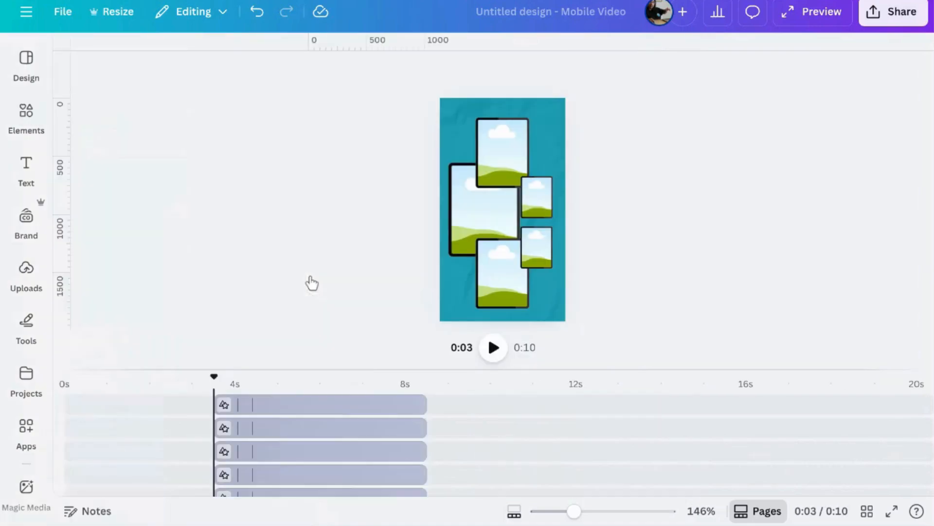
left_click(466, 198)
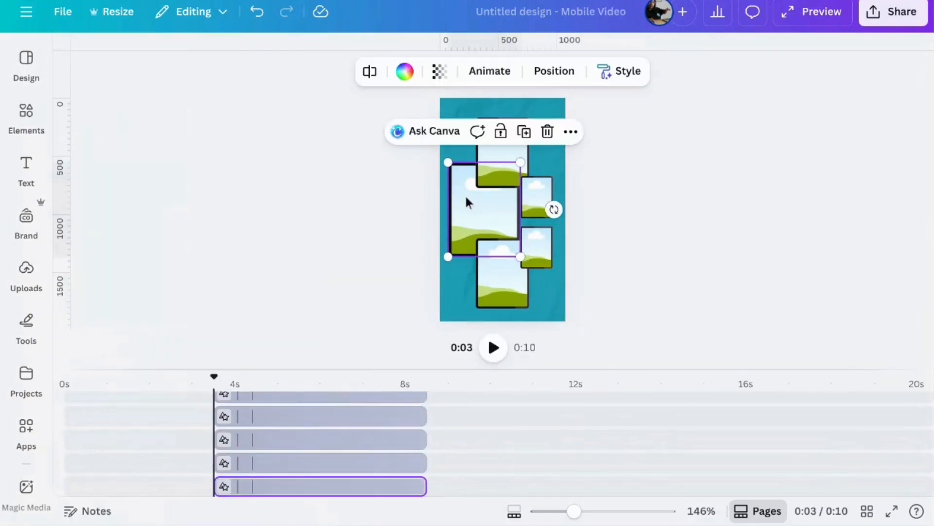
left_click(555, 79)
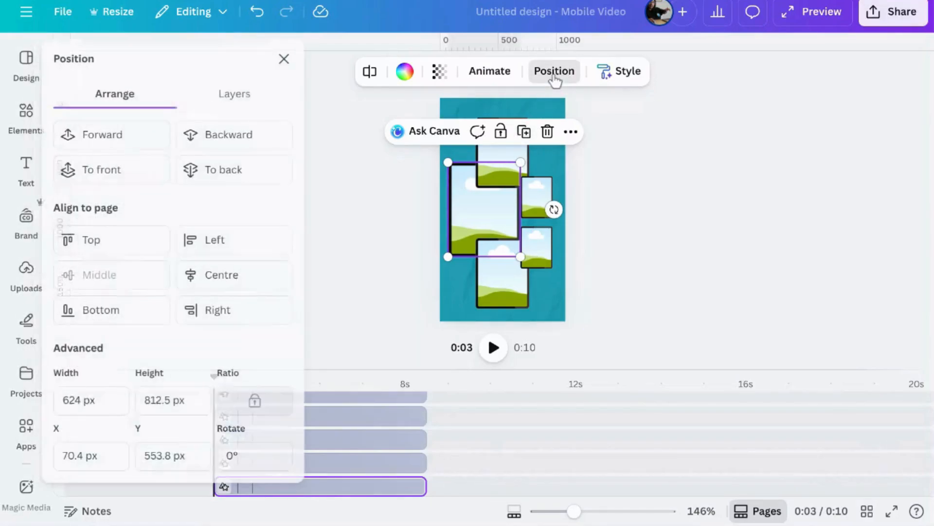
left_click(271, 105)
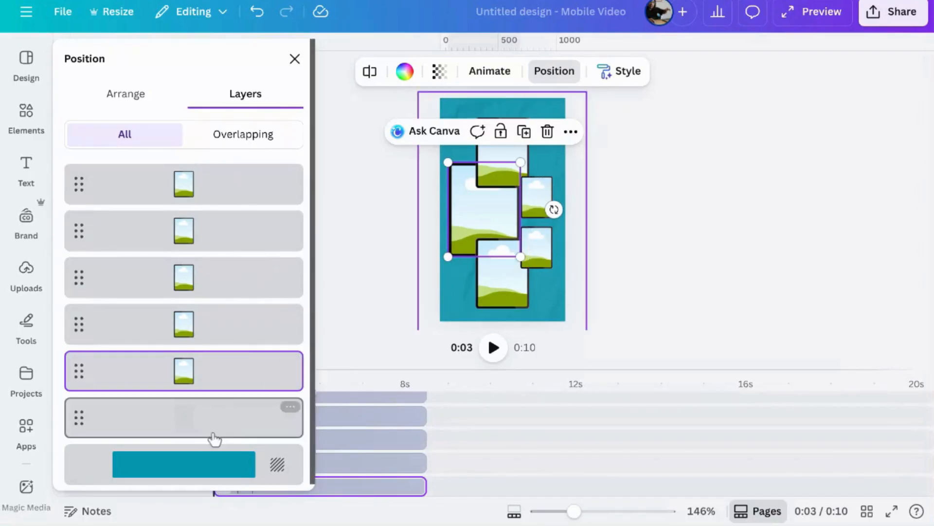
left_click_drag(227, 381, 217, 164)
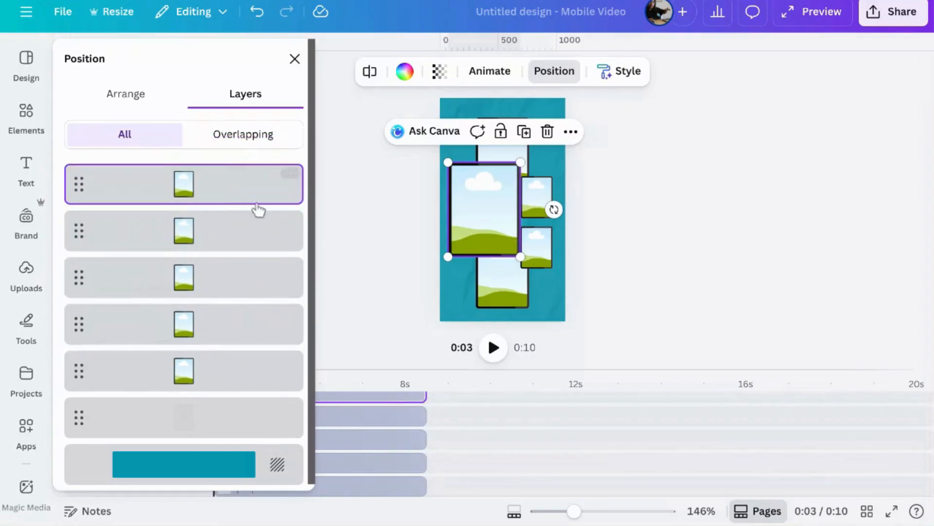
Step: Reorder the layers so the medium bottom frame is second and the medium upper frame third, behind the large frame
left_click(509, 299)
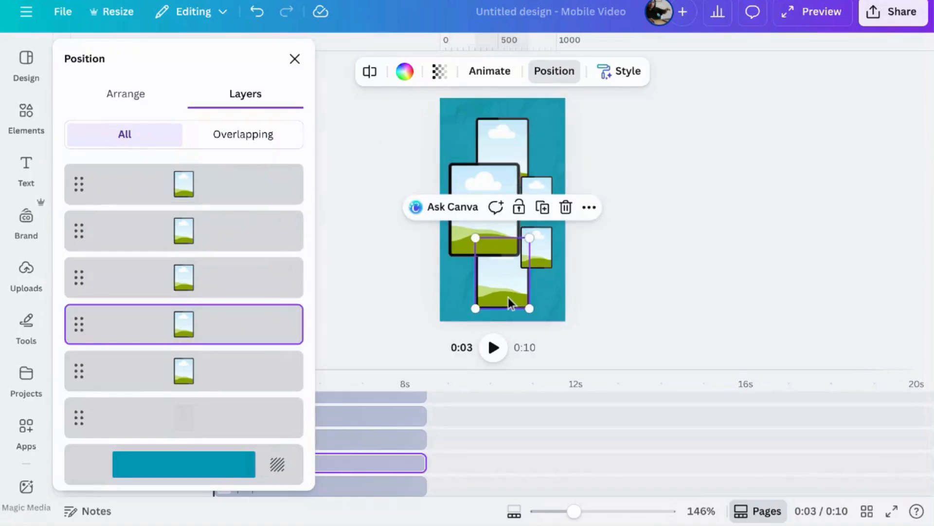
left_click_drag(263, 343, 276, 229)
left_click(512, 155)
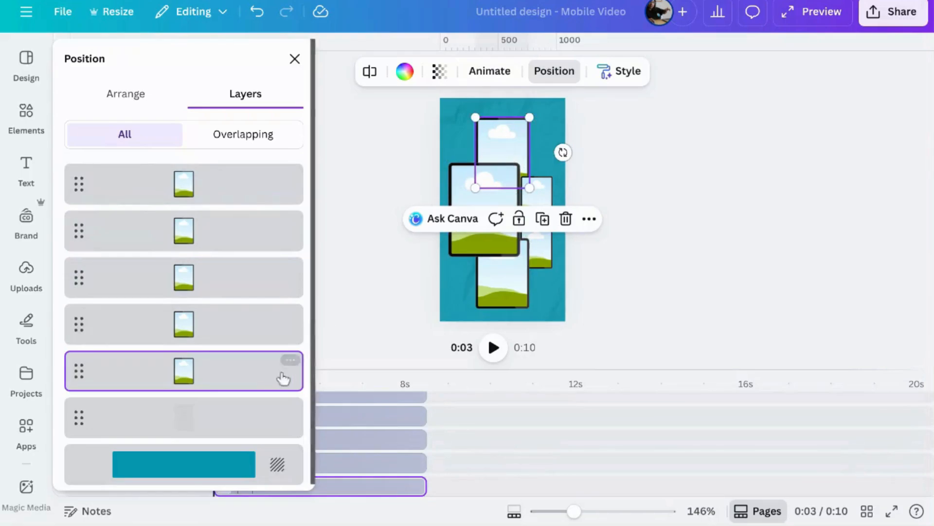
left_click_drag(284, 377, 267, 278)
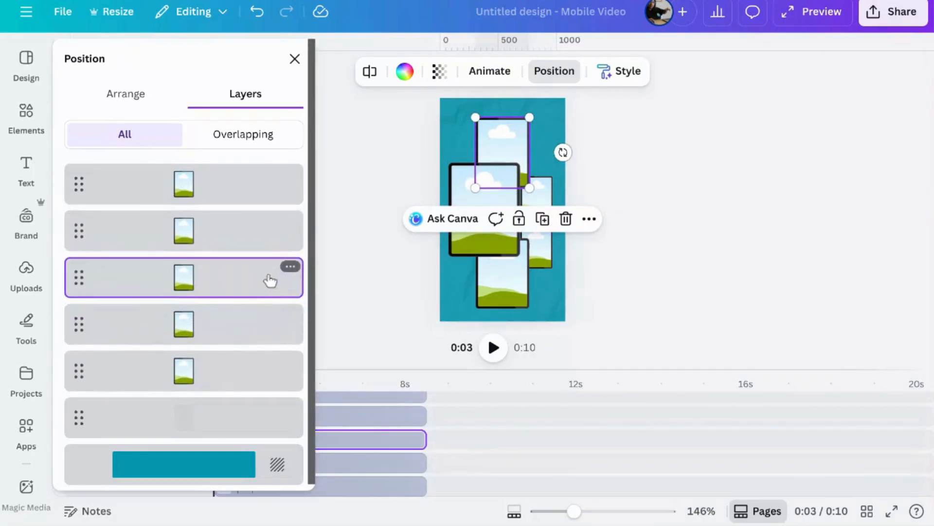
left_click(714, 290)
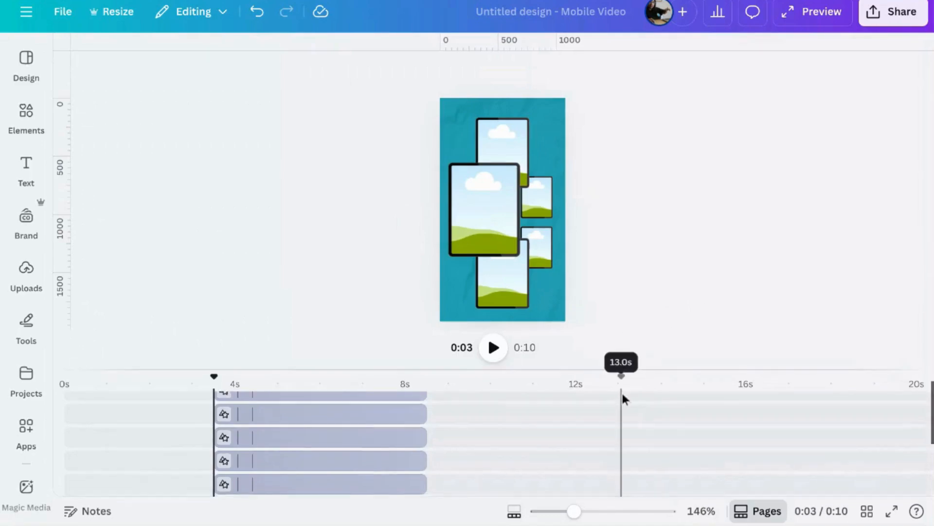
Step: Select all five tablet frames on the page and group them into a single collage
scroll(619, 395, "down", 1)
left_click_drag(711, 308, 318, 109)
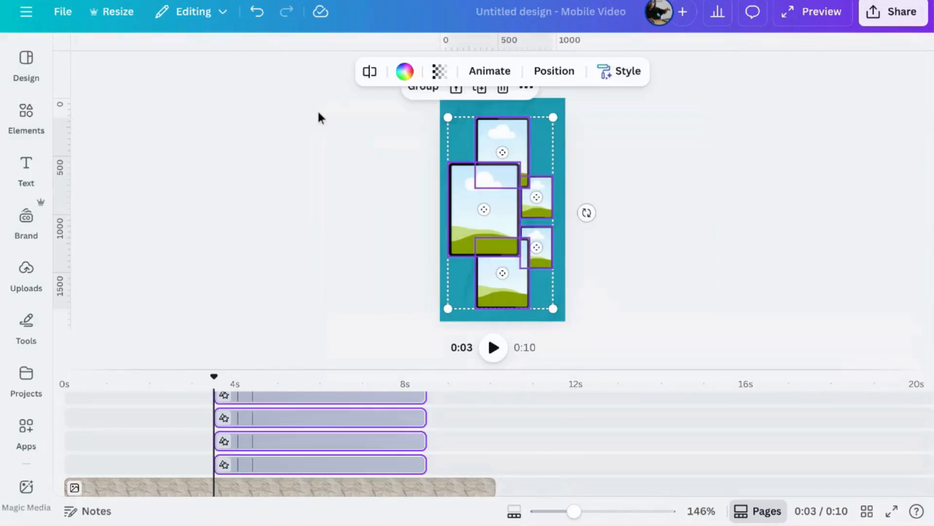
right_click(508, 190)
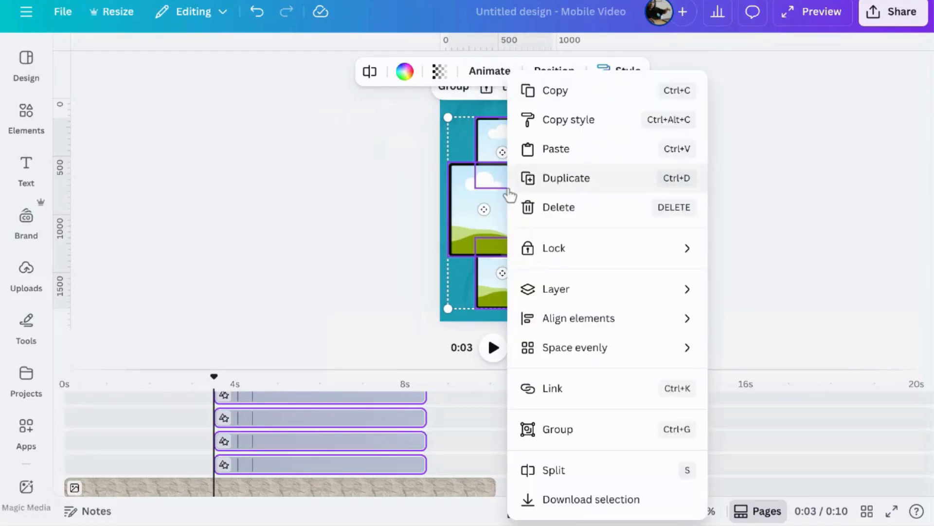
left_click(567, 430)
Step: Move the collage clip to the start of the timeline and trim it to end with the first page, at about 1 second
scroll(569, 408, "down", 1)
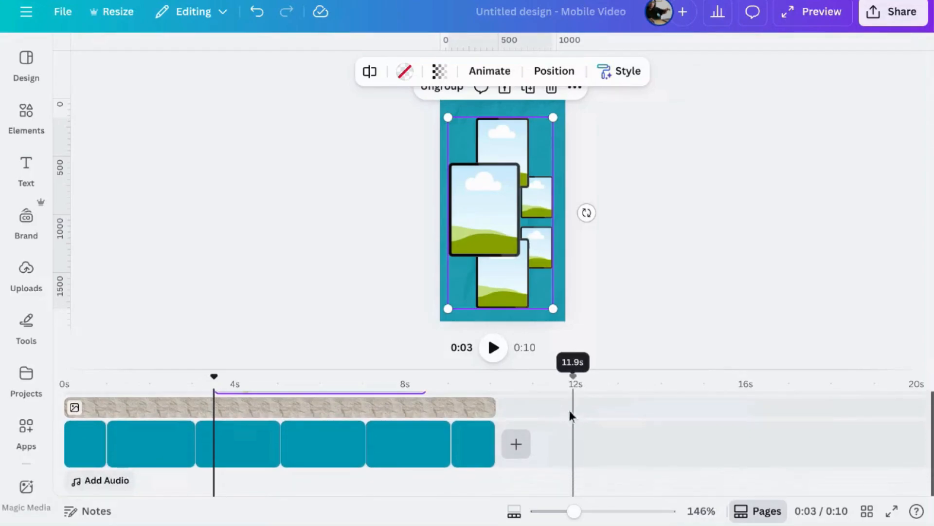
scroll(414, 406, "up", 1)
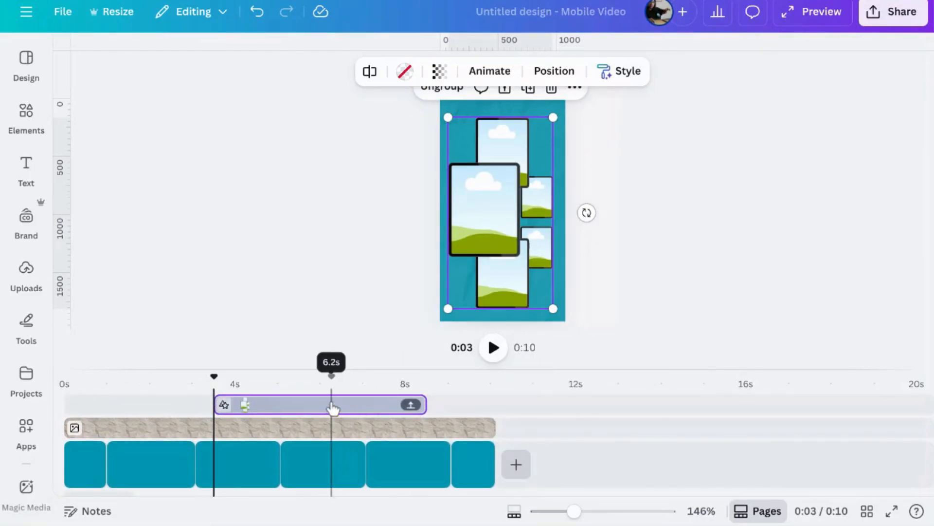
left_click_drag(330, 406, 193, 404)
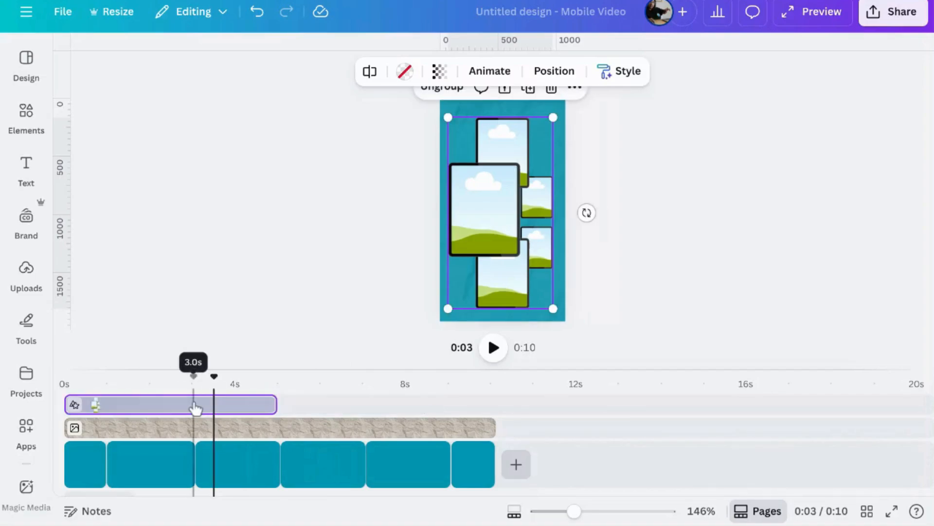
left_click_drag(269, 406, 107, 413)
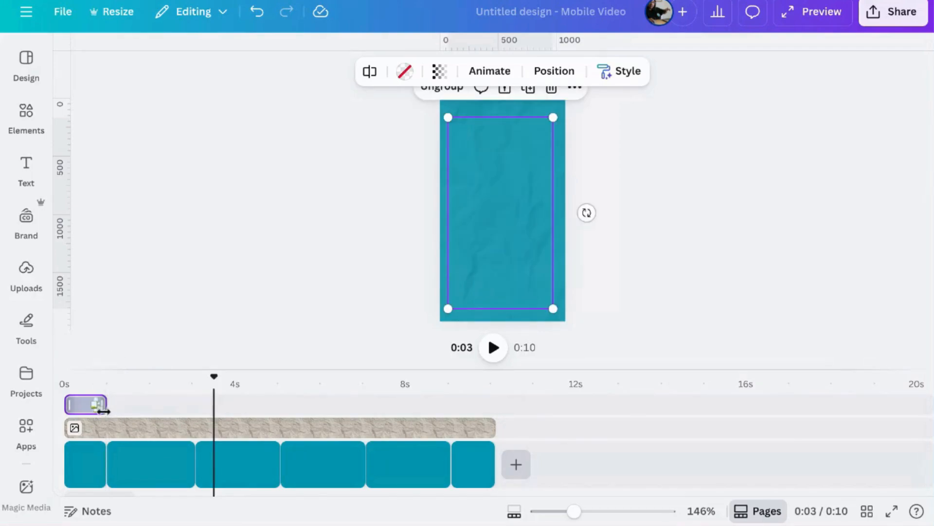
left_click(78, 408)
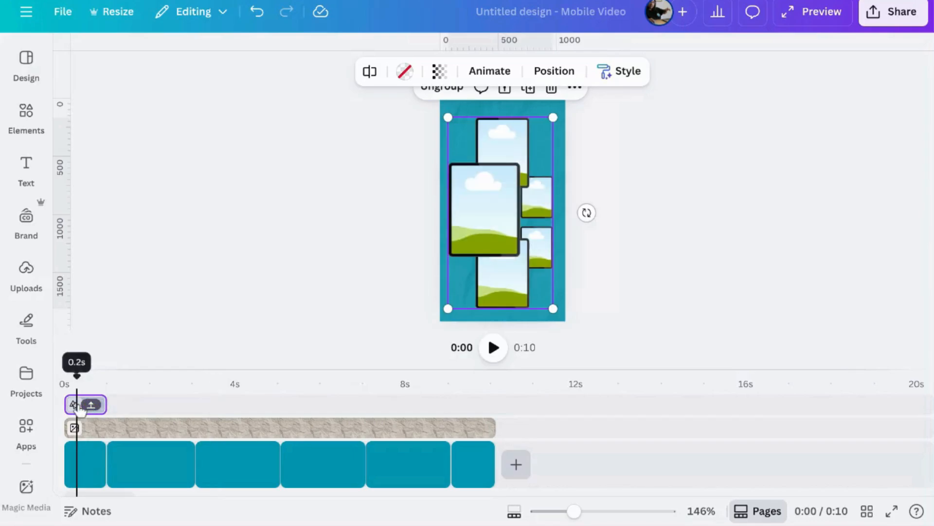
Step: Duplicate the collage clip and place the copy on the timeline so it starts shortly before the first page ends, overlapping the original
key("ctrl+d")
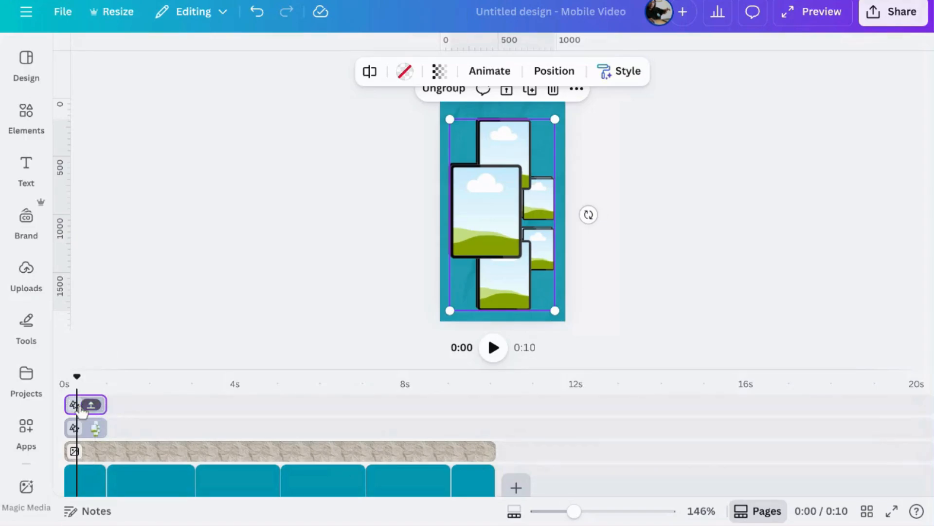
mouse_move(82, 410)
left_mouse_down()
mouse_move(119, 405)
mouse_move(98, 404)
left_mouse_up()
mouse_move(197, 477)
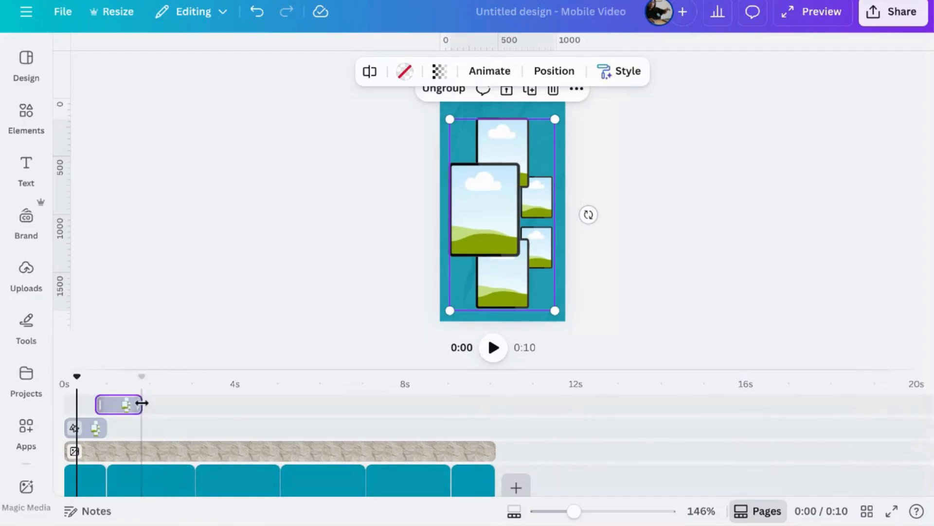
left_click(166, 486)
scroll(162, 484, "down", 1)
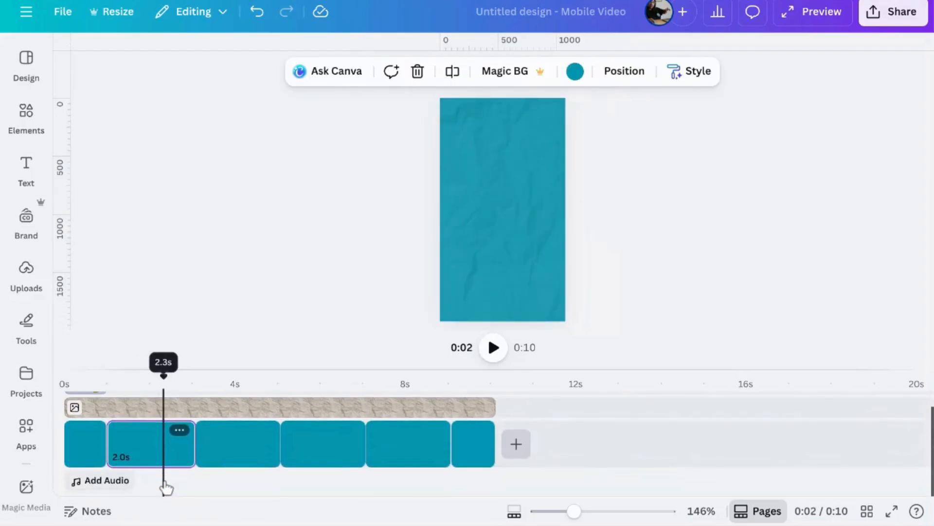
scroll(163, 484, "up", 1)
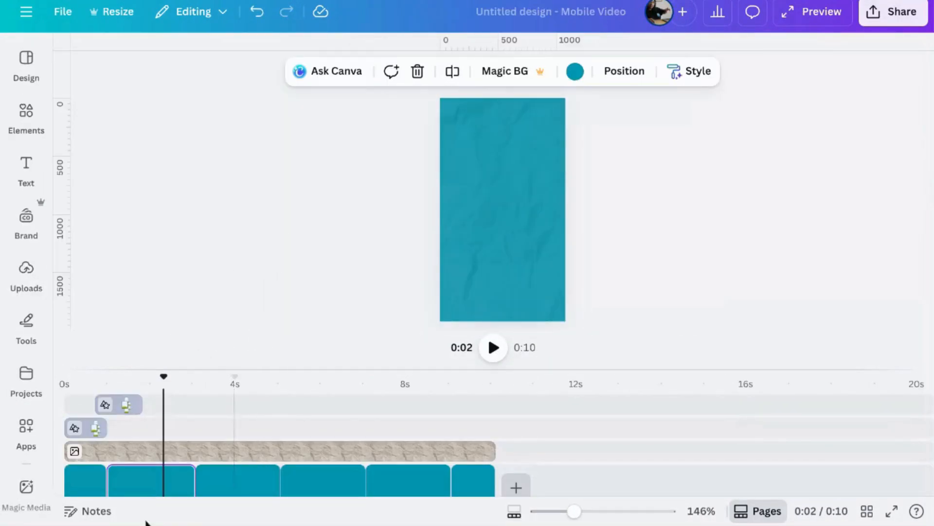
scroll(95, 478, "down", 1)
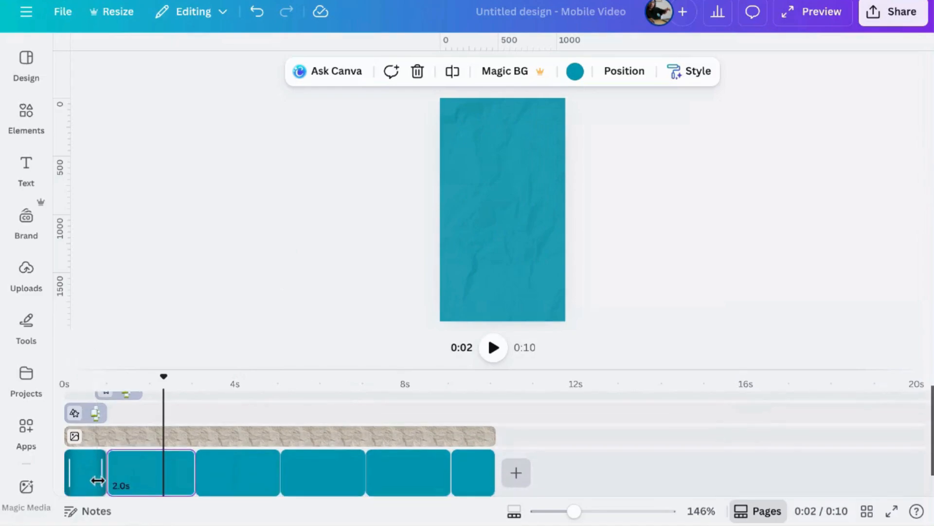
Step: Trim the first page to 0.9 seconds and the second page to 1.8 seconds
left_click(138, 478)
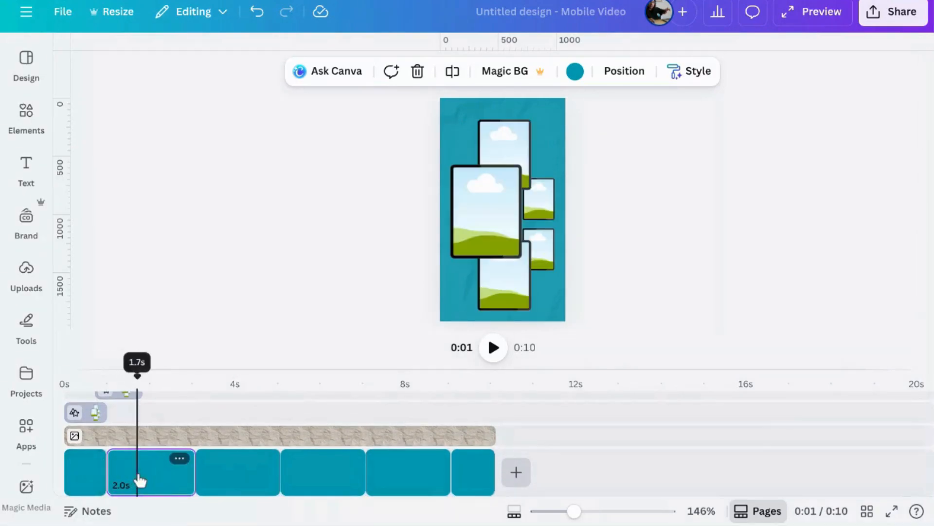
left_click(86, 470)
mouse_move(104, 469)
left_mouse_down()
mouse_move(90, 471)
mouse_move(101, 470)
left_mouse_up()
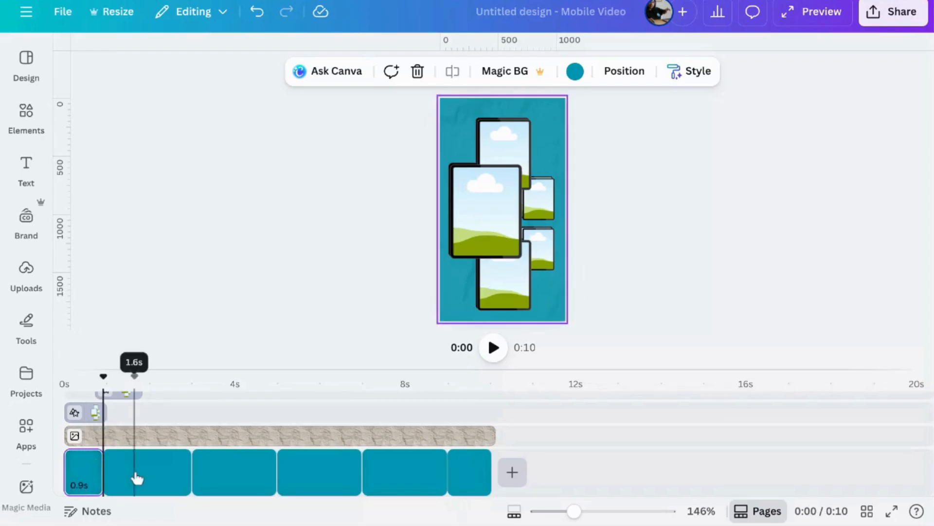
left_click(137, 478)
left_click_drag(192, 478, 173, 475)
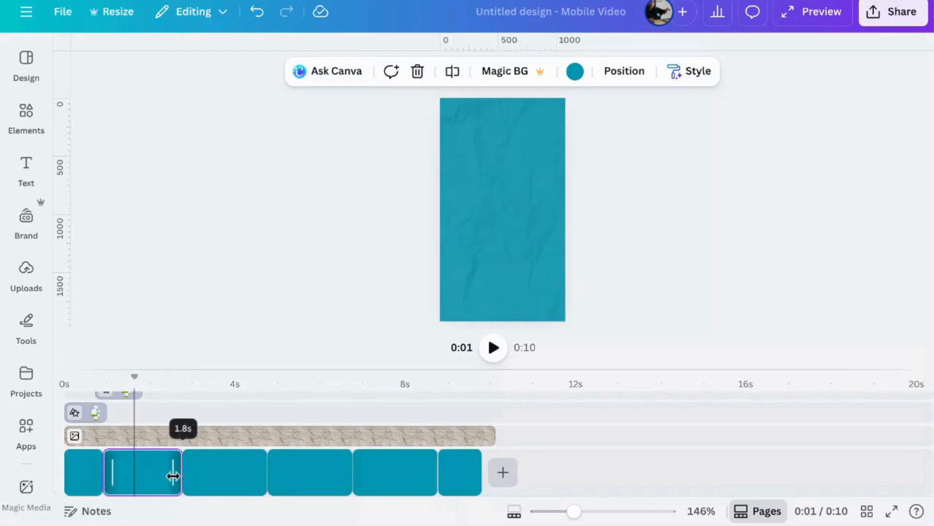
Step: Trim the third, fourth and fifth pages to about 1.8 seconds each and the last page to 0.9 seconds
left_click(231, 486)
mouse_move(258, 473)
left_mouse_down()
mouse_move(244, 473)
mouse_move(258, 475)
left_mouse_up()
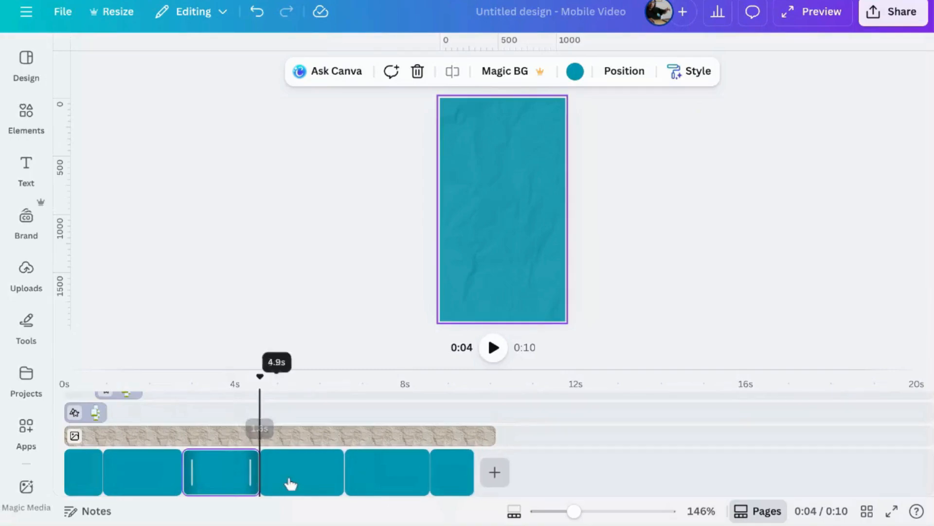
left_click(291, 483)
left_click_drag(333, 476, 335, 476)
left_click(392, 484)
left_click_drag(412, 471, 452, 473)
left_click(442, 455)
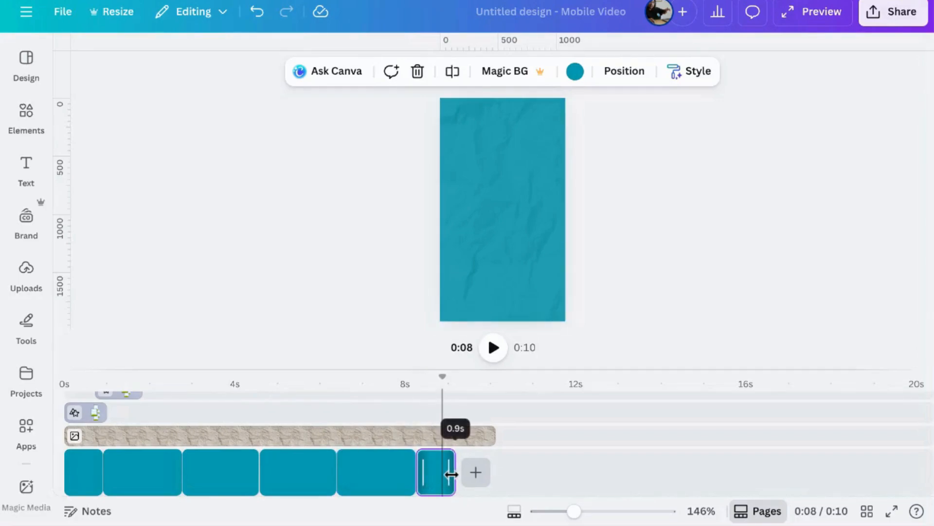
Step: Trim the crumpled-paper overlay to end with the last page and the first collage clip to end with the first page
left_click(483, 437)
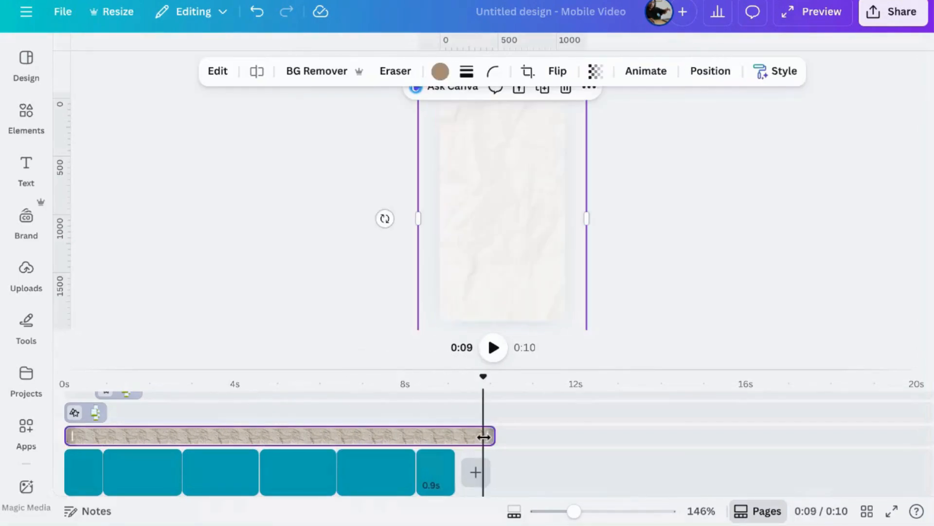
left_click_drag(483, 437, 455, 438)
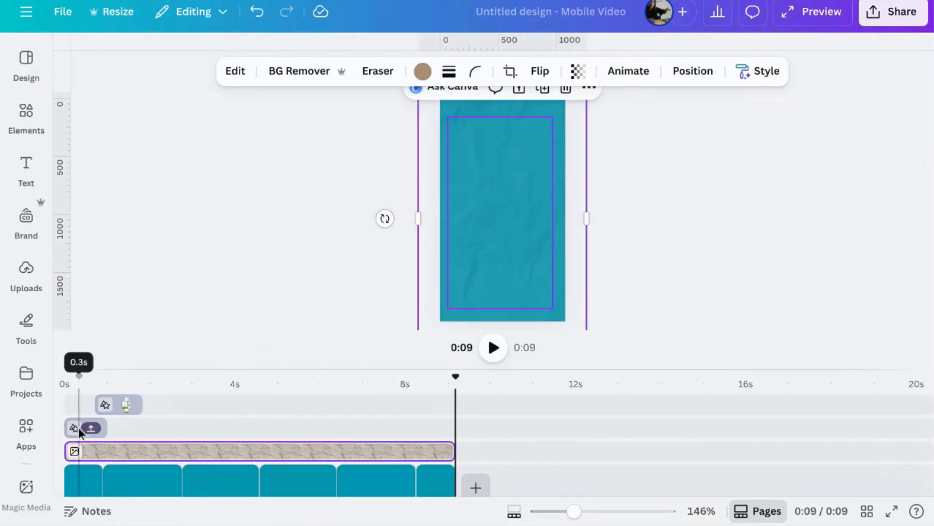
left_click(82, 430)
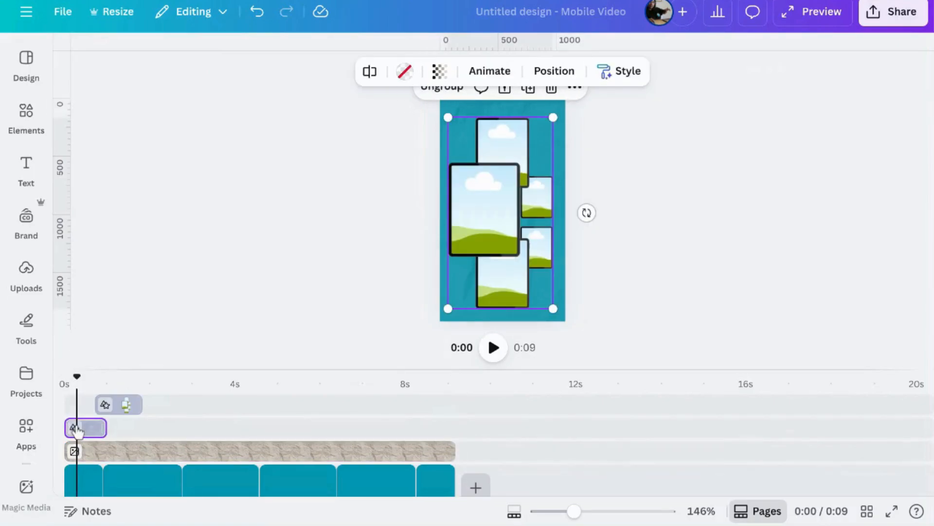
left_click_drag(103, 427, 106, 426)
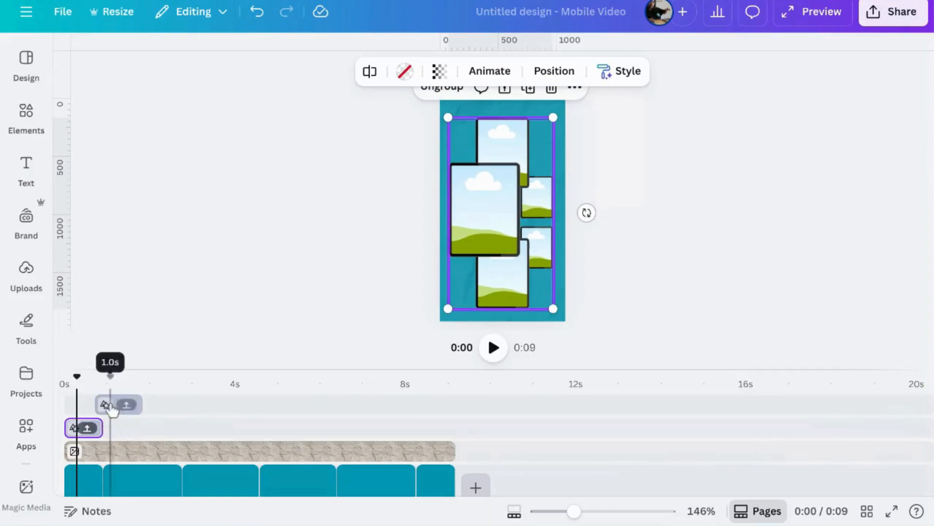
Step: Extend the second collage clip to the second page's end, then duplicate it and place the copy to end with the third page
left_click(113, 410)
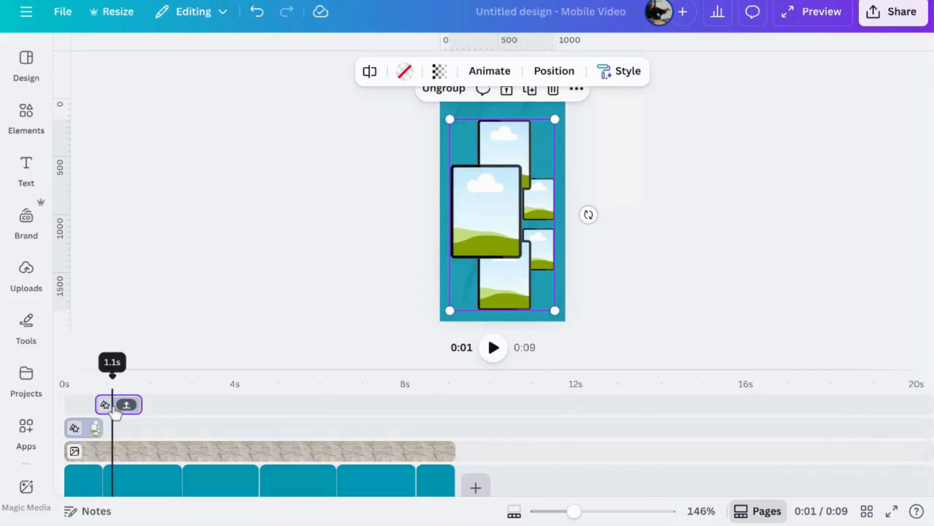
left_click_drag(144, 404, 183, 420)
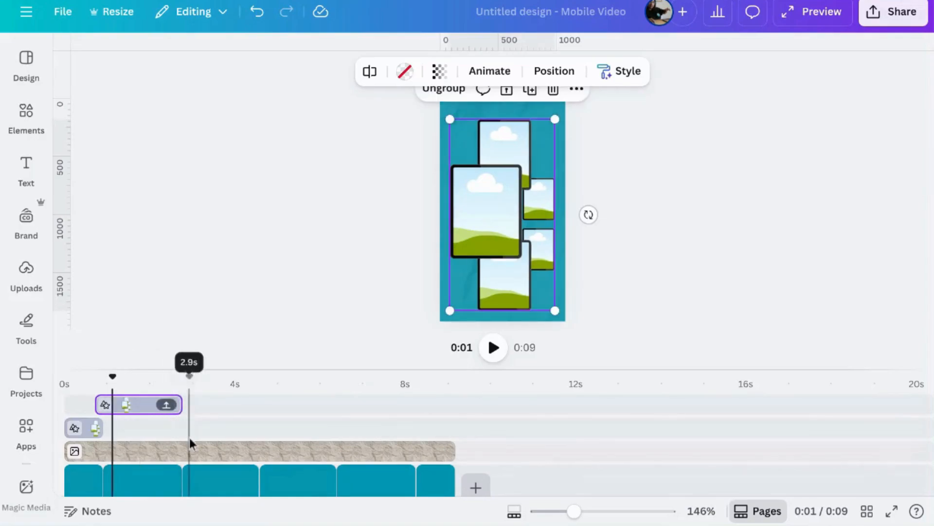
right_click(142, 407)
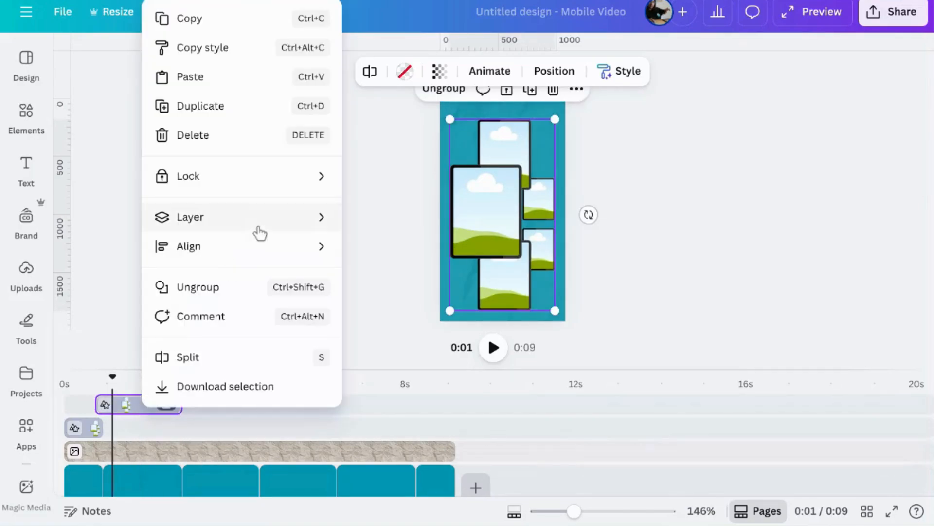
left_click(242, 117)
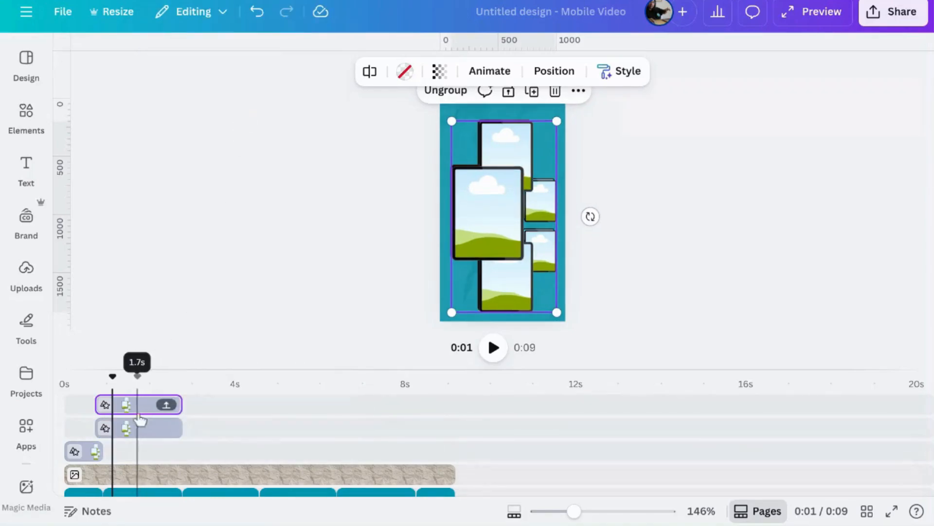
left_click_drag(132, 408, 213, 403)
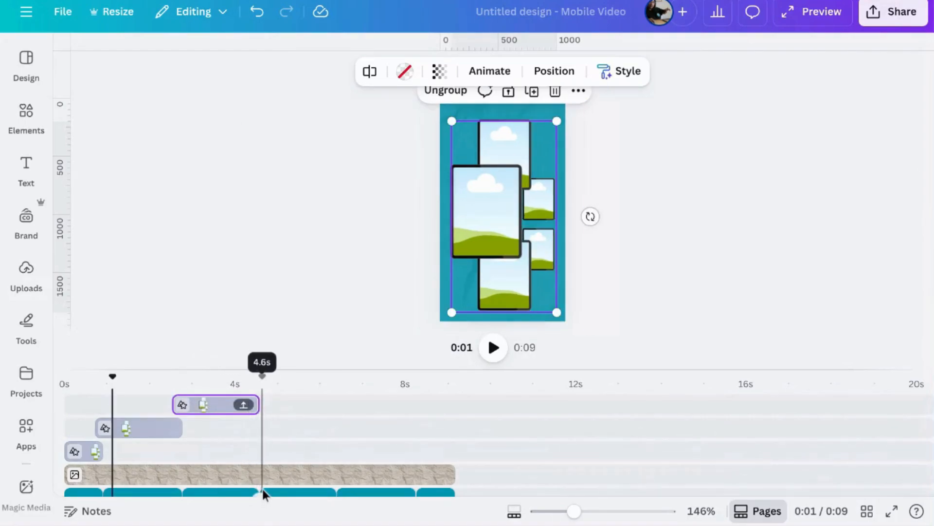
Step: Duplicate the third collage clip and place the copy to end with the fourth page, slightly overlapping the previous clip
left_click(222, 413)
key("ctrl+d")
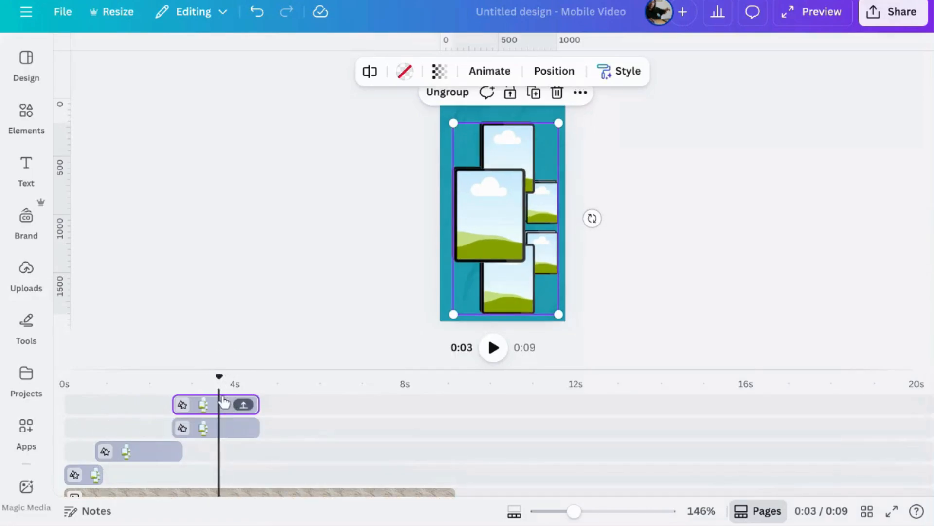
left_click_drag(222, 409, 298, 408)
scroll(295, 435, "down", 2)
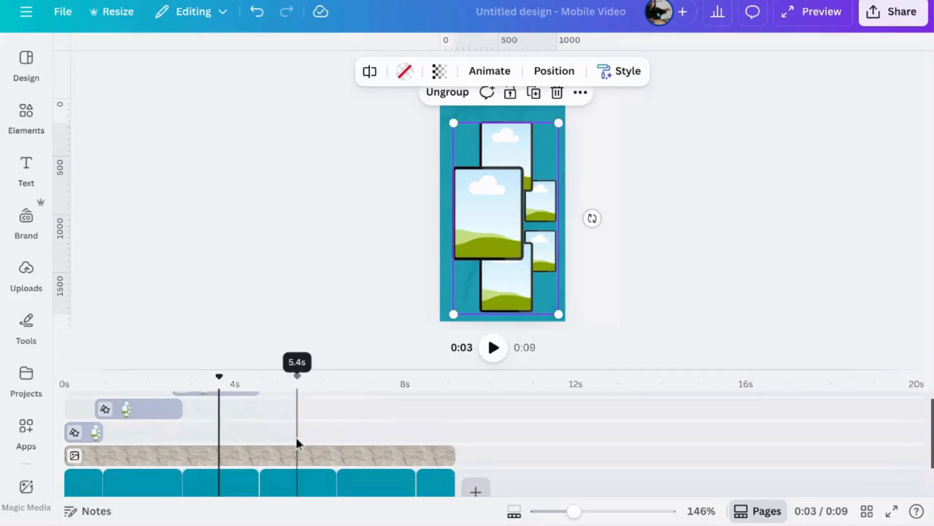
scroll(316, 448, "up", 2)
scroll(335, 460, "down", 2)
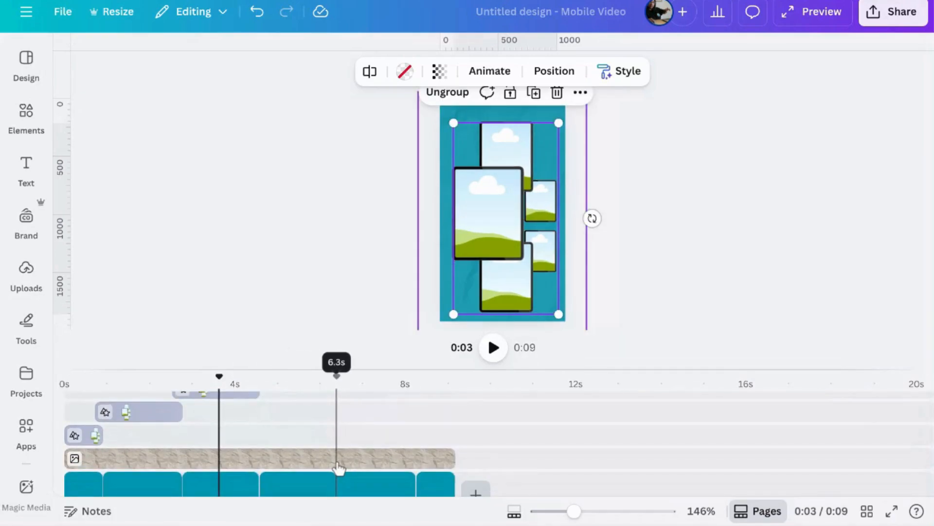
scroll(336, 462, "up", 2)
Step: Add a fifth collage clip ending with the fifth page, and extend its start to overlap the end of the fourth clip
left_click(295, 406)
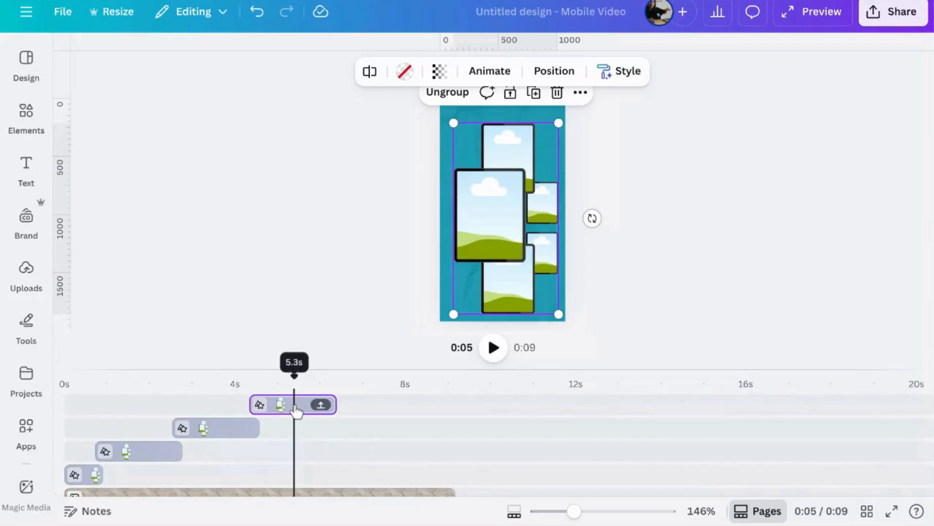
left_click_drag(296, 410, 366, 404)
scroll(366, 406, "down", 3)
scroll(369, 407, "up", 2)
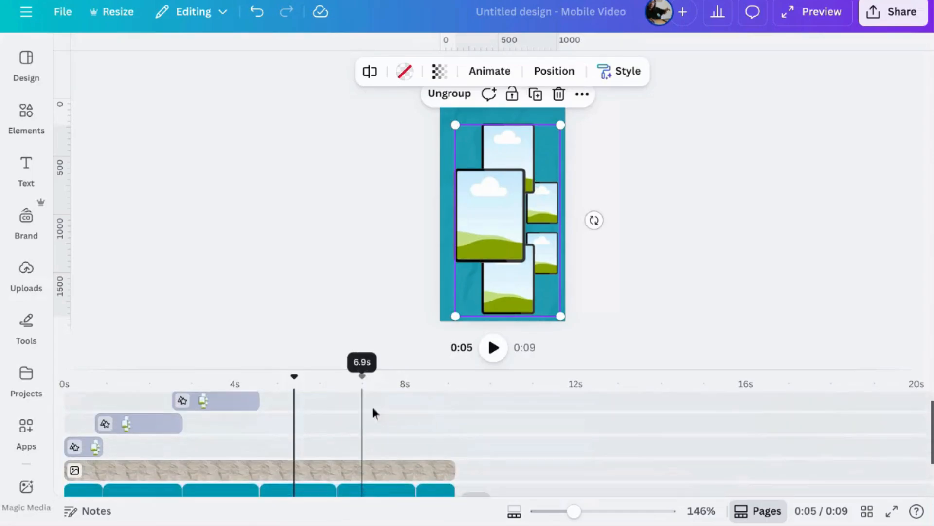
left_click(416, 436)
scroll(416, 436, "up", 2)
left_click_drag(339, 406, 332, 407)
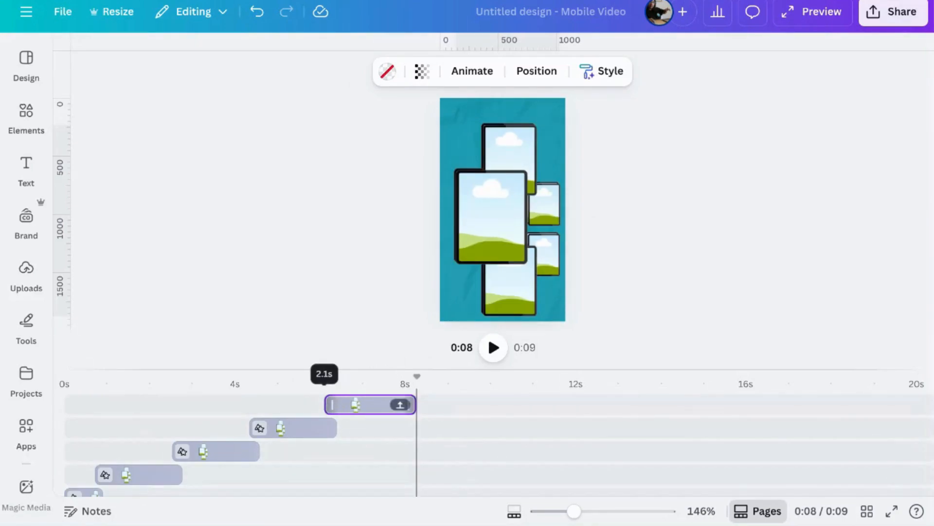
left_click(307, 429)
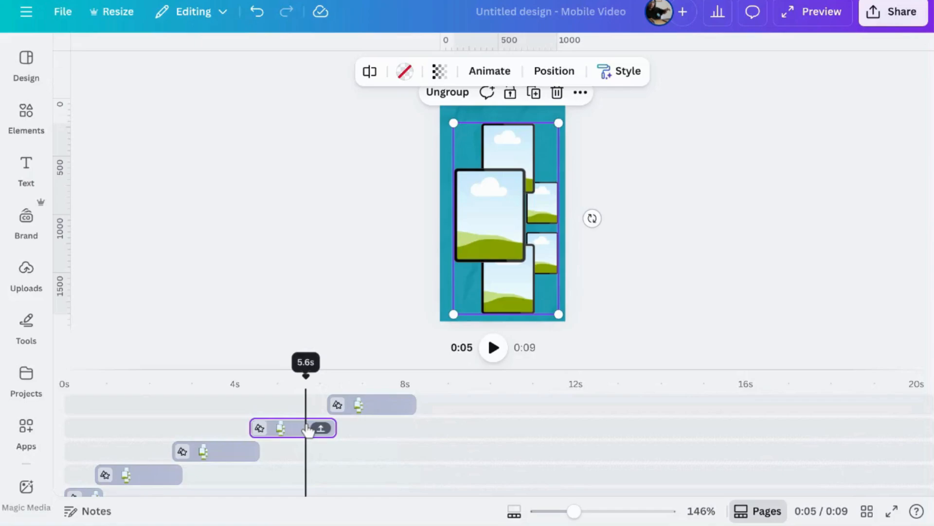
left_click(378, 448)
scroll(379, 448, "down", 3)
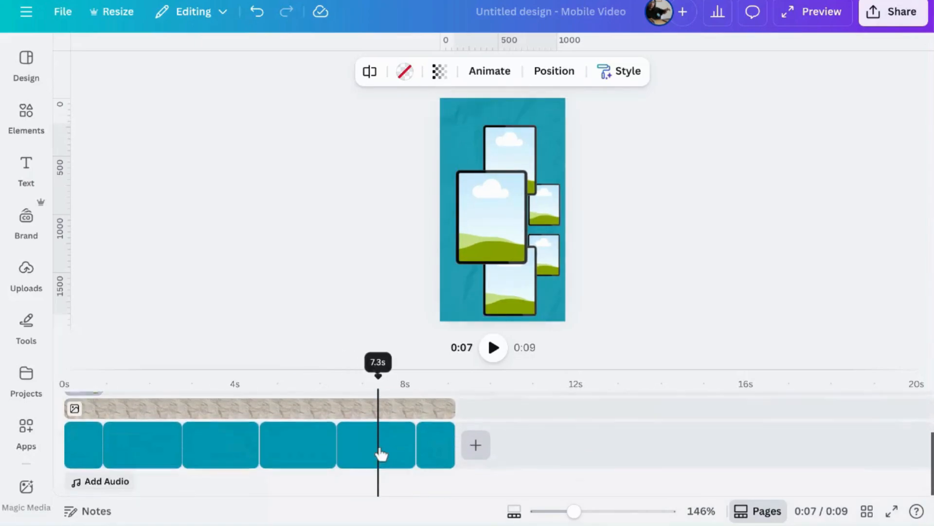
scroll(381, 454, "up", 2)
left_click(26, 428)
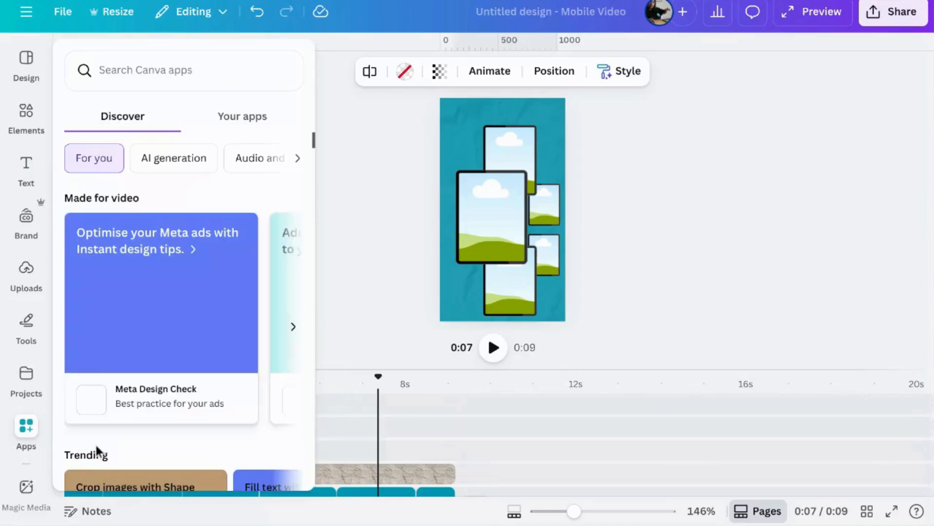
left_click(716, 306)
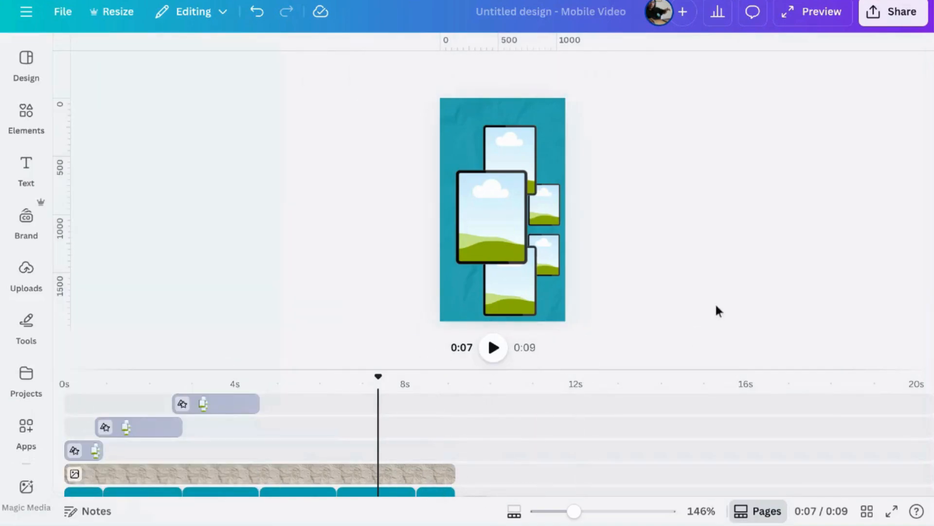
Step: Move the collage in each timed clip to the same spot against the canvas's left edge, and return to the first page
left_click(84, 452)
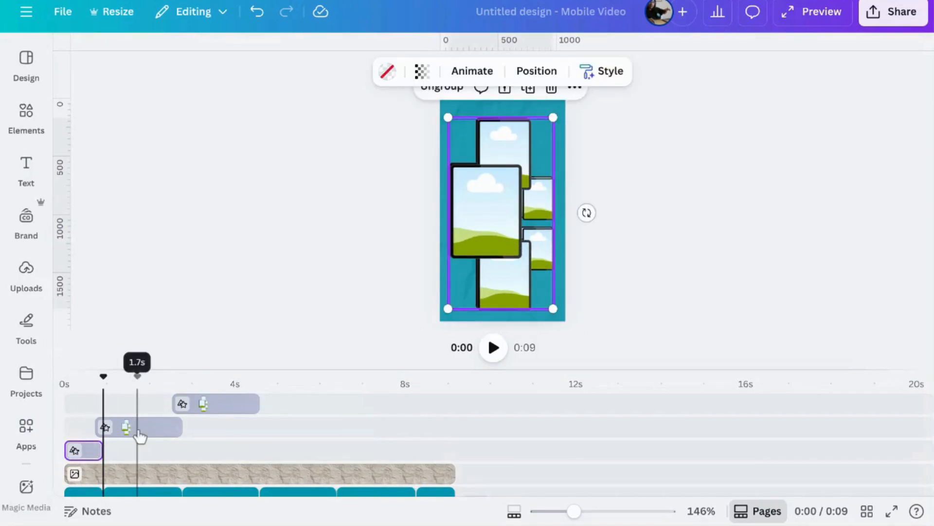
left_click(140, 435)
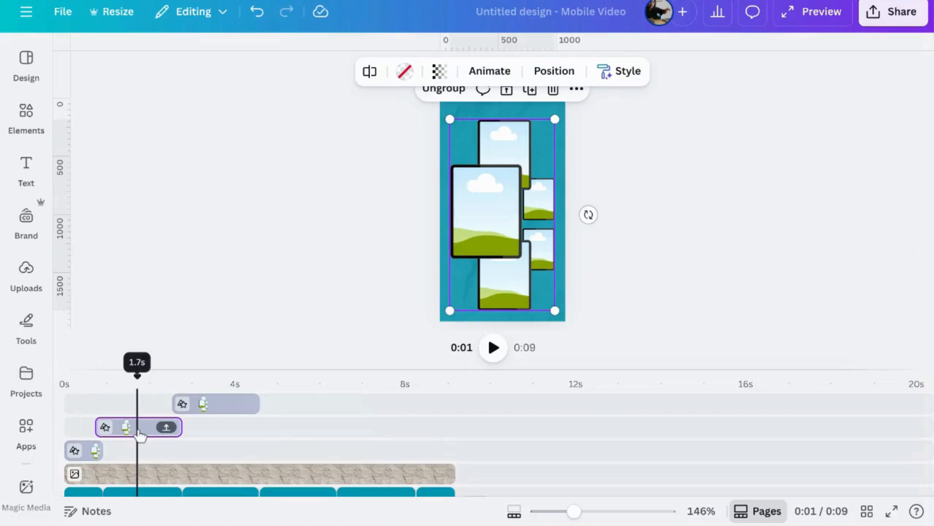
left_click(74, 449)
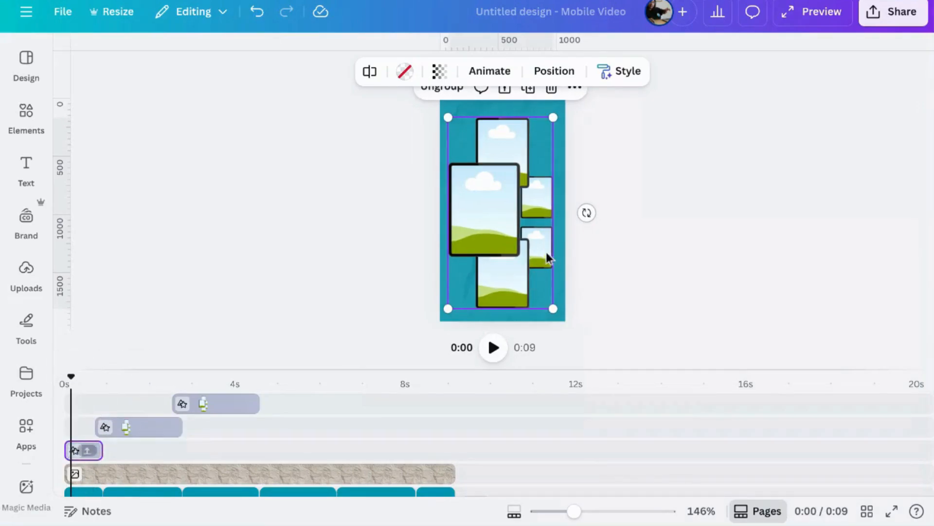
left_click_drag(517, 242, 511, 241)
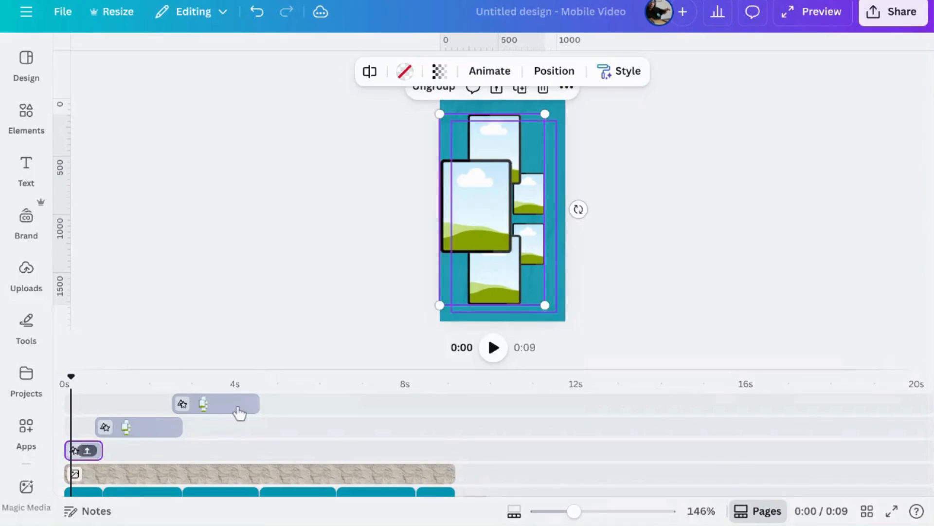
left_click(142, 436)
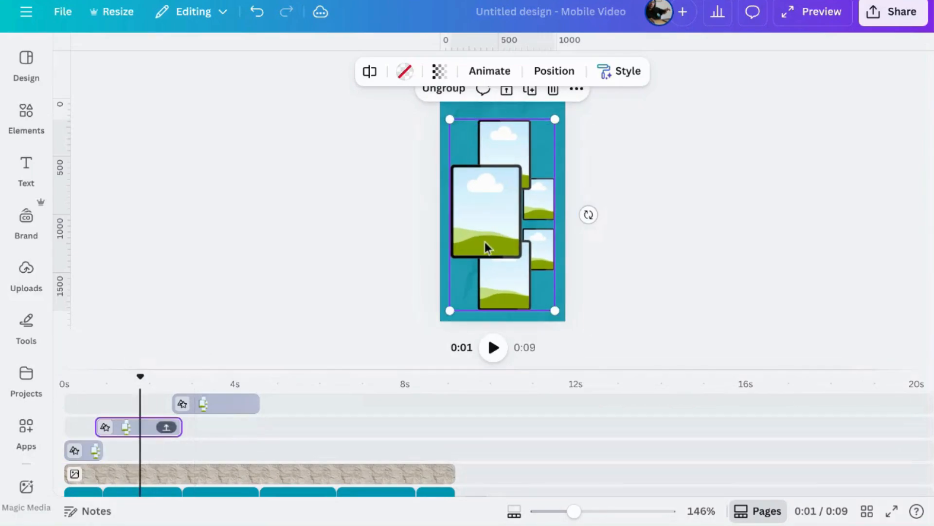
left_click_drag(484, 242, 480, 234)
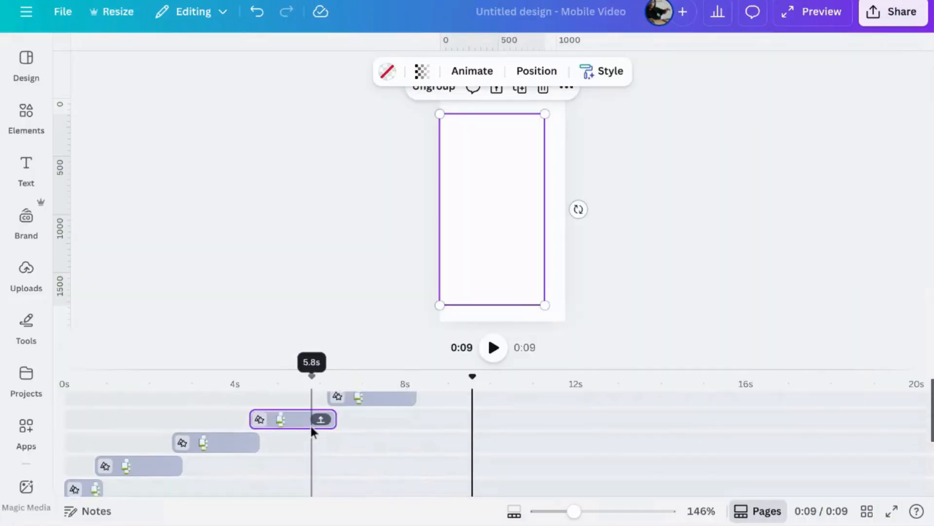
scroll(313, 463, "down", 3)
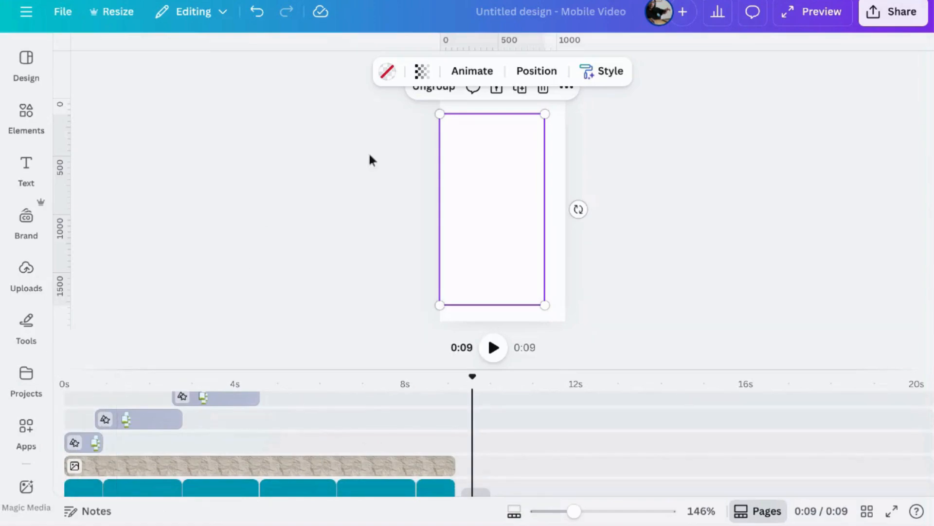
left_click(84, 488)
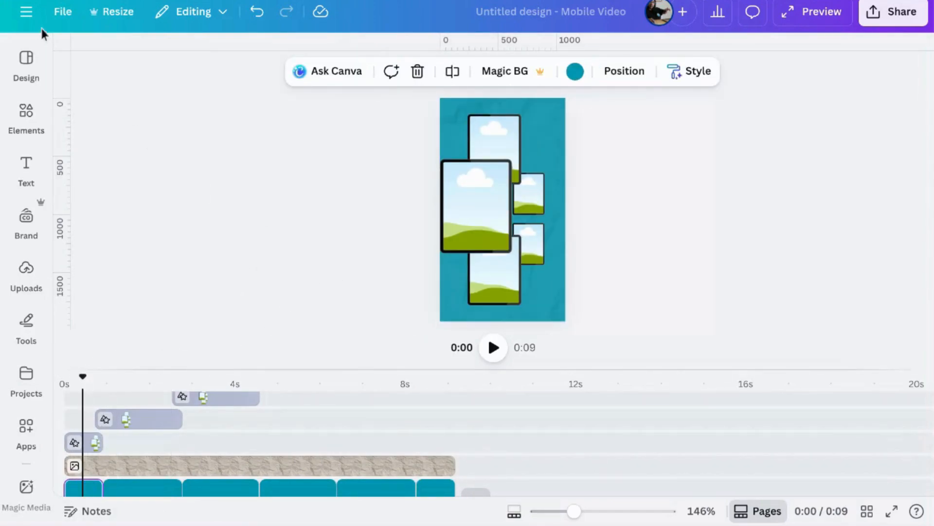
left_click(27, 11)
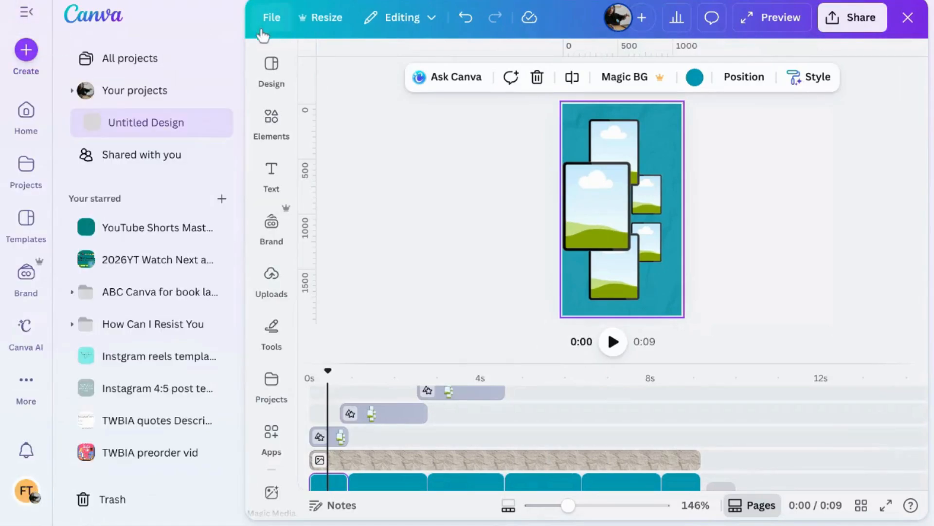
left_click(404, 116)
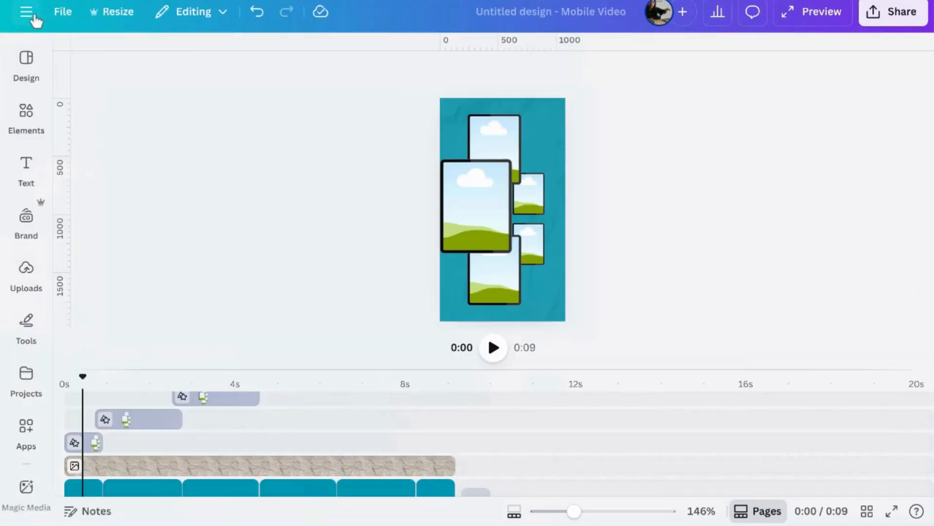
left_click(27, 12)
left_click(27, 14)
Step: Search the uploads for "hciry" and place the flat How Can I Resist You? cover in the first collage's large frame
left_click(28, 271)
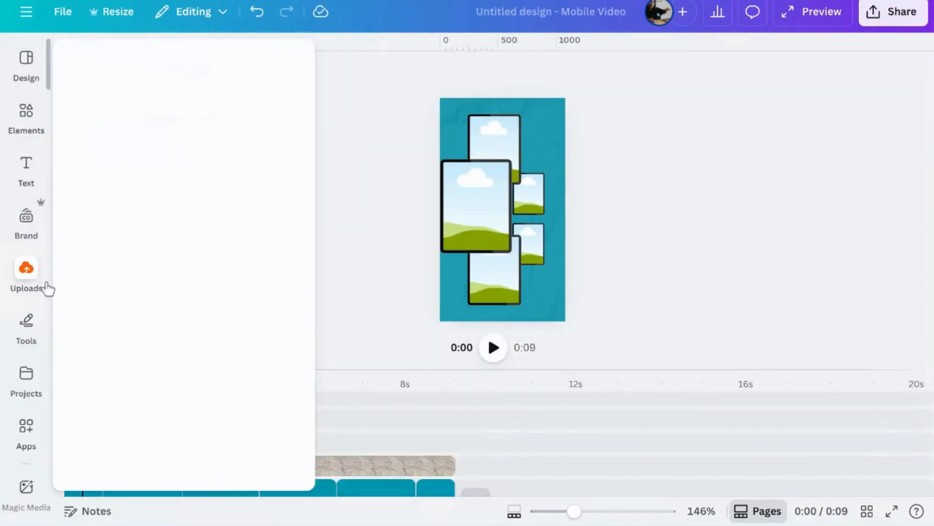
left_click(200, 66)
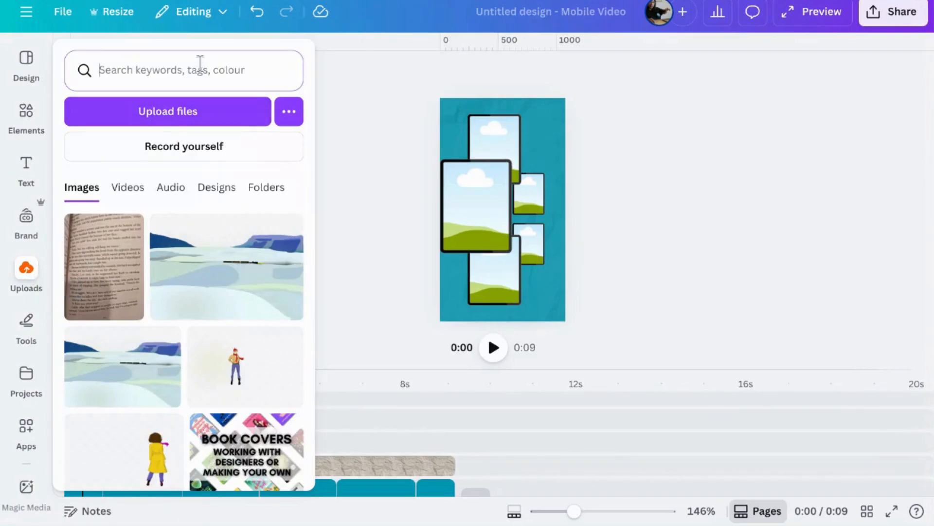
type("h")
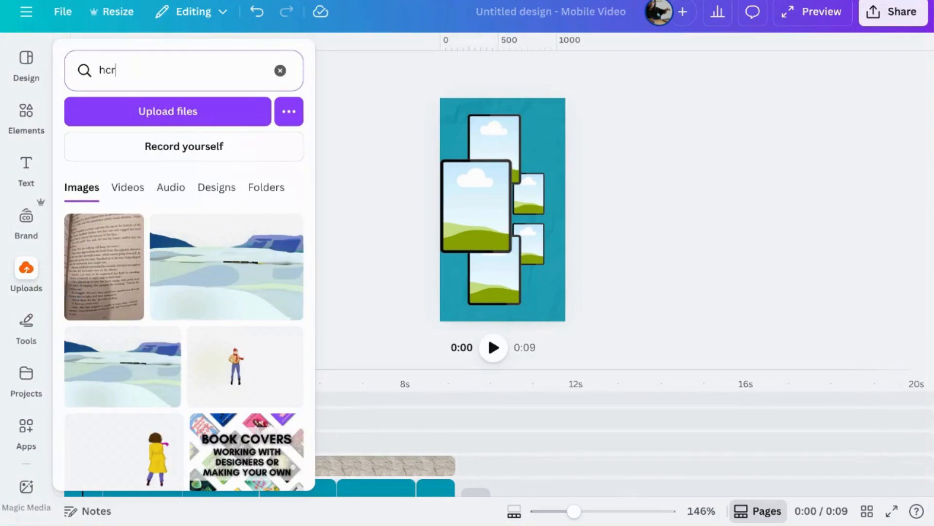
type("ciry")
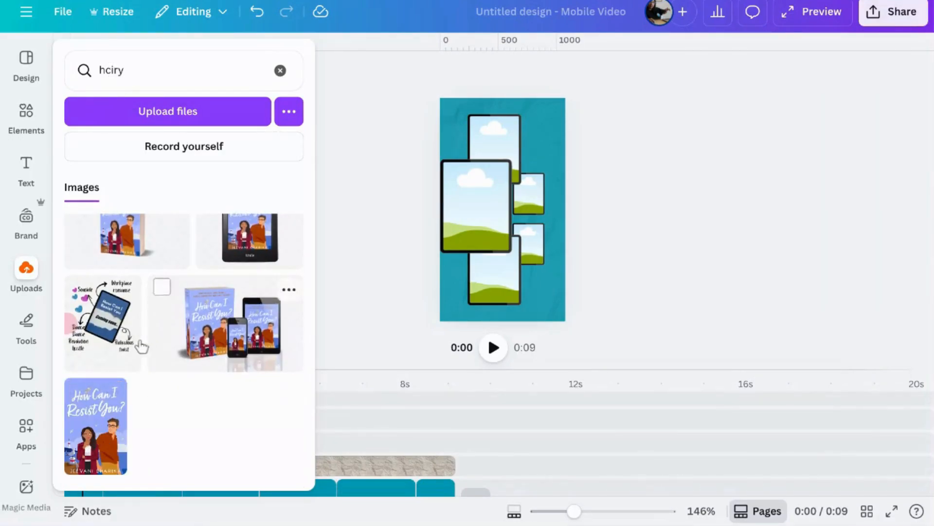
left_click(114, 393)
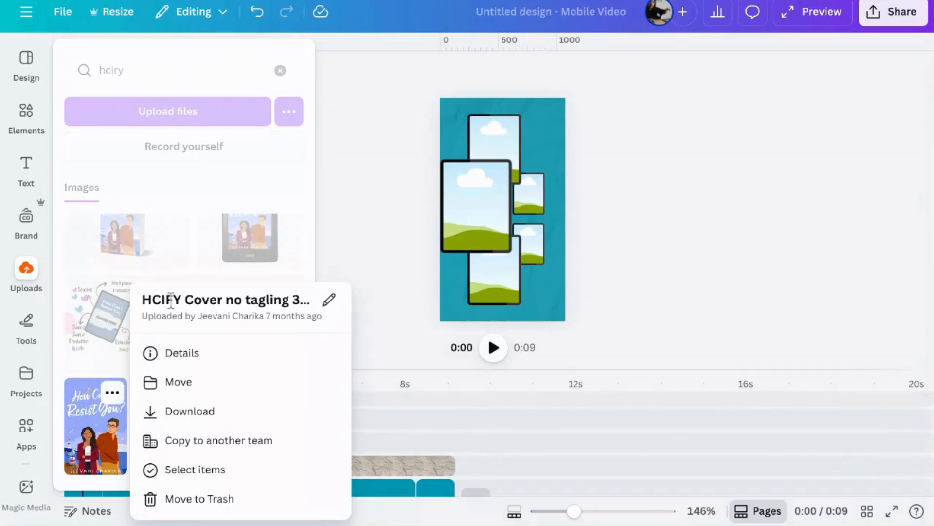
left_click(413, 195)
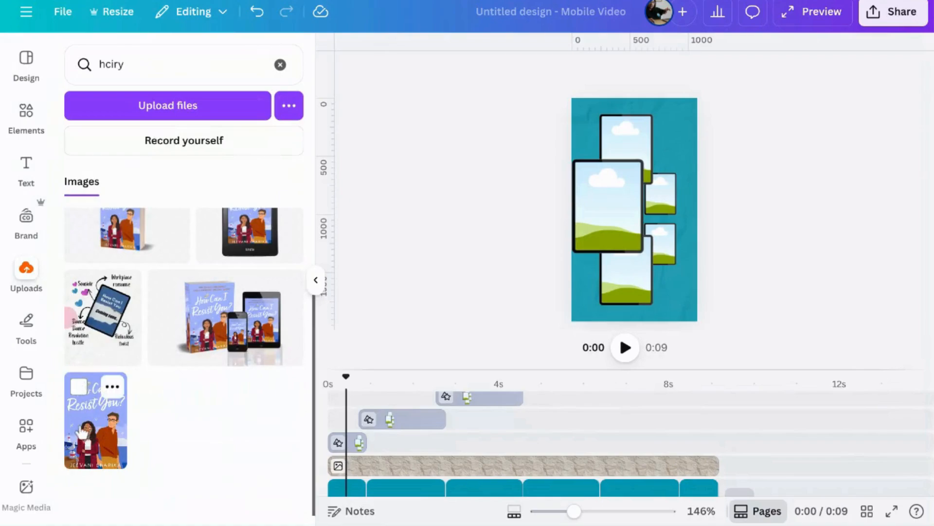
left_click(115, 421)
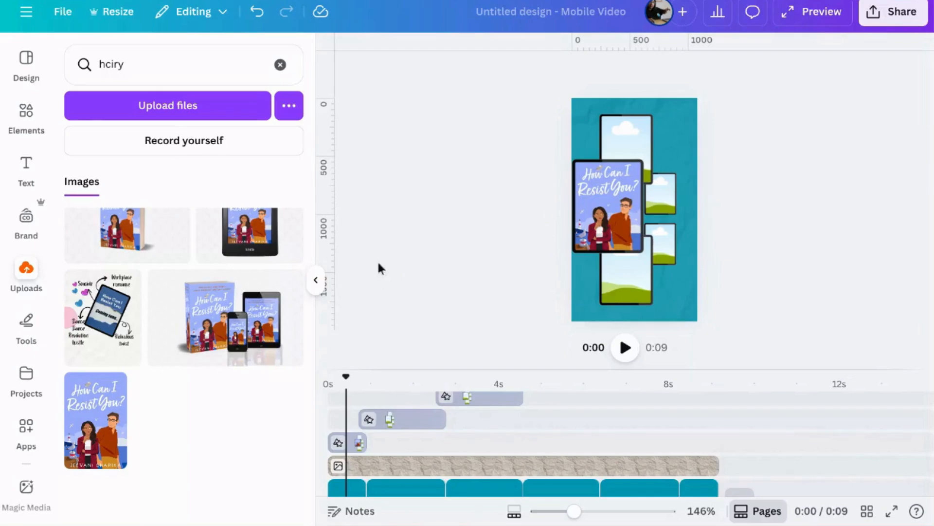
Step: Detach the cover image from the first collage's large frame and drop it back into the frame
left_click(598, 218)
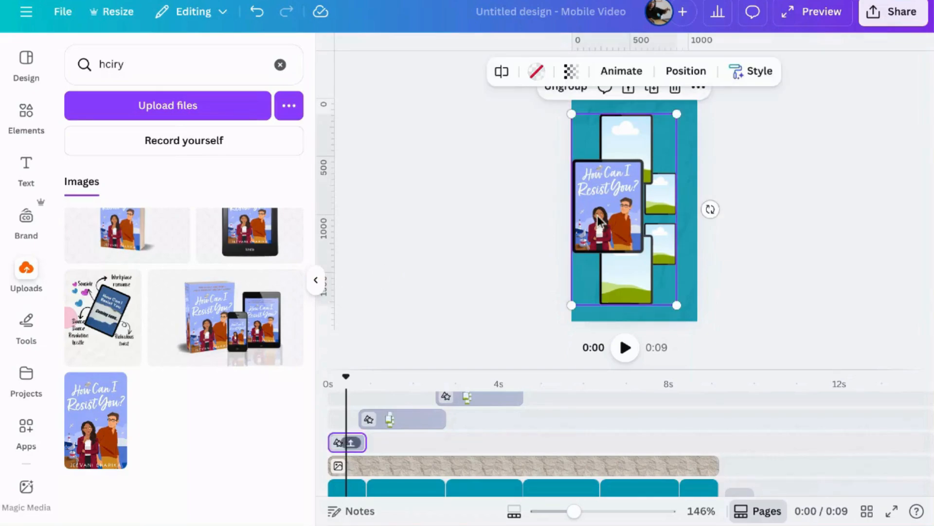
right_click(609, 198)
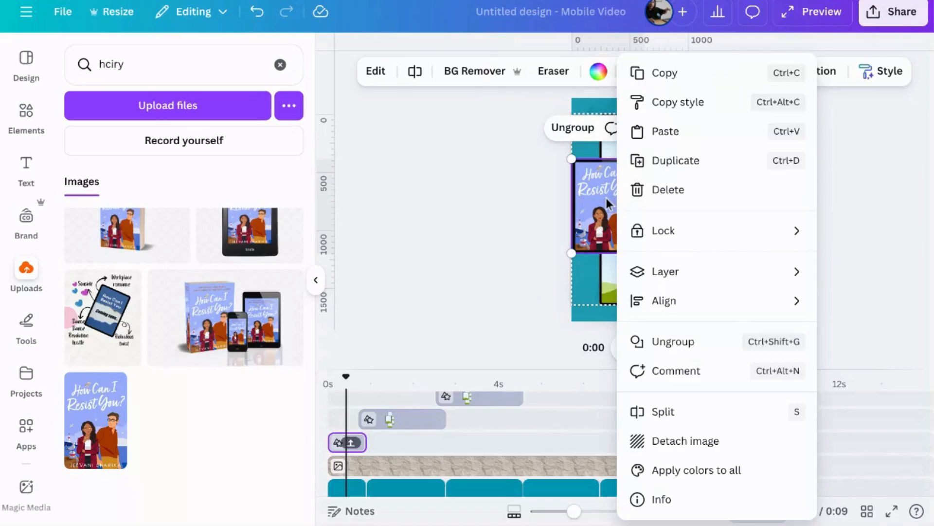
left_click(660, 444)
left_click_drag(636, 229, 604, 209)
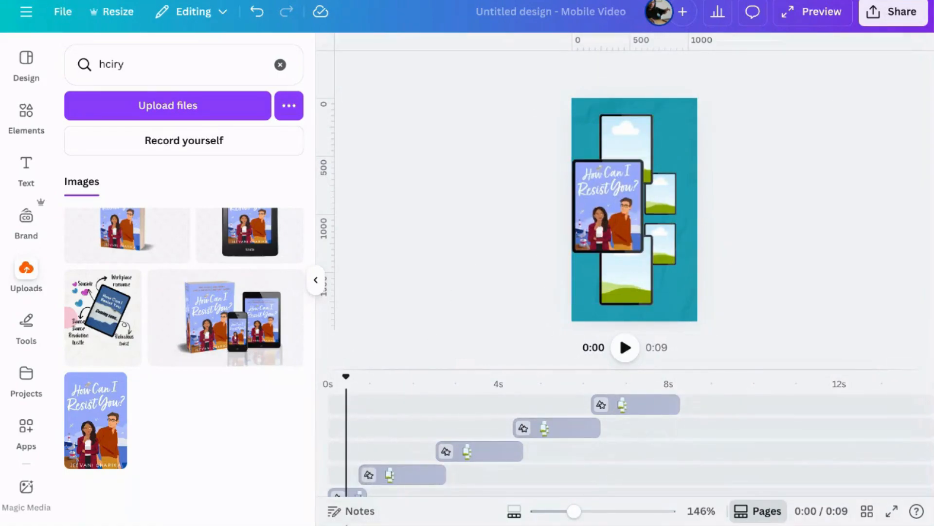
Step: Place the same cover in the bottom frame of the second collage and the lower small frame of the third collage
scroll(355, 484, "down", 1)
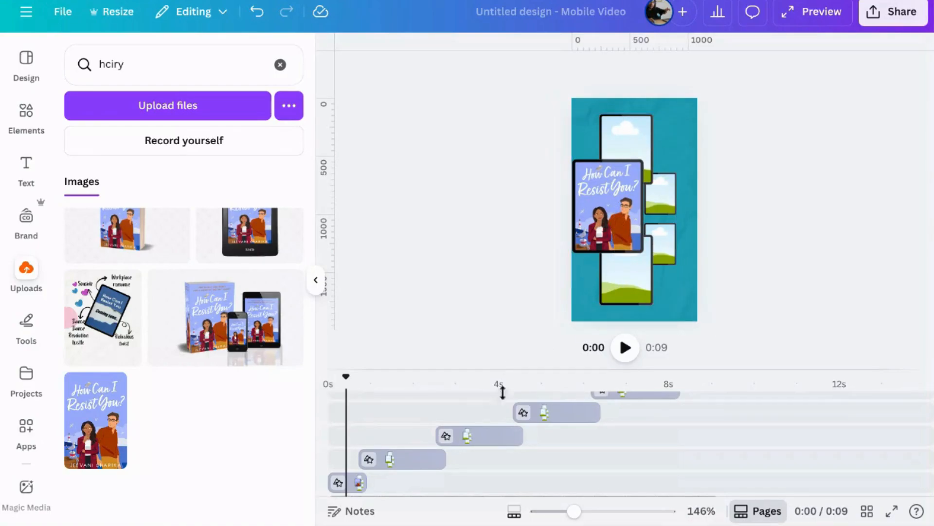
left_click(421, 458)
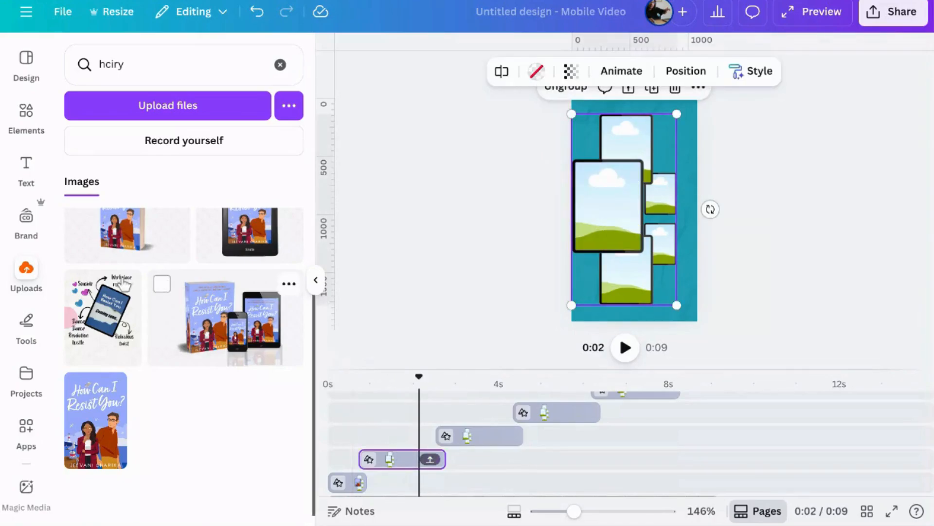
left_click(121, 432)
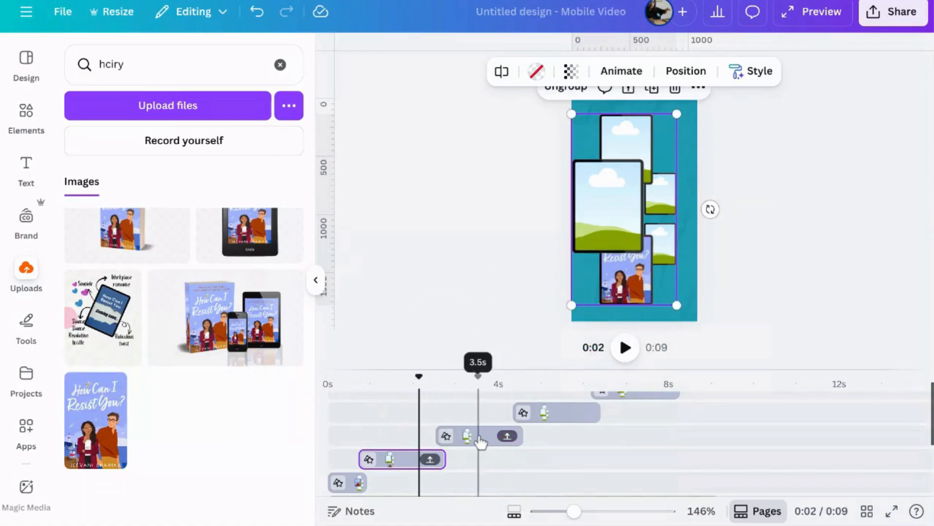
left_click(480, 440)
left_click(122, 434)
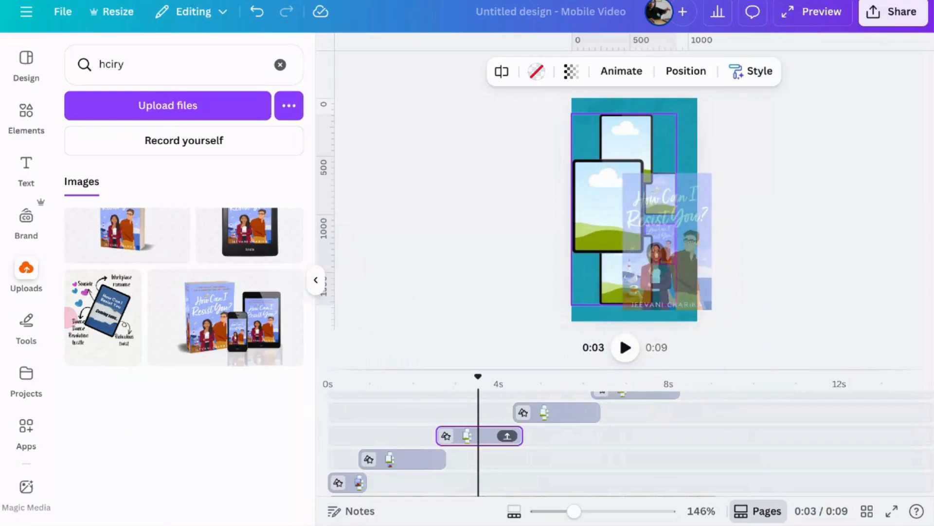
Step: Place the cover in the upper small frame of the fourth collage and the top frame of the fifth collage
left_click(570, 415)
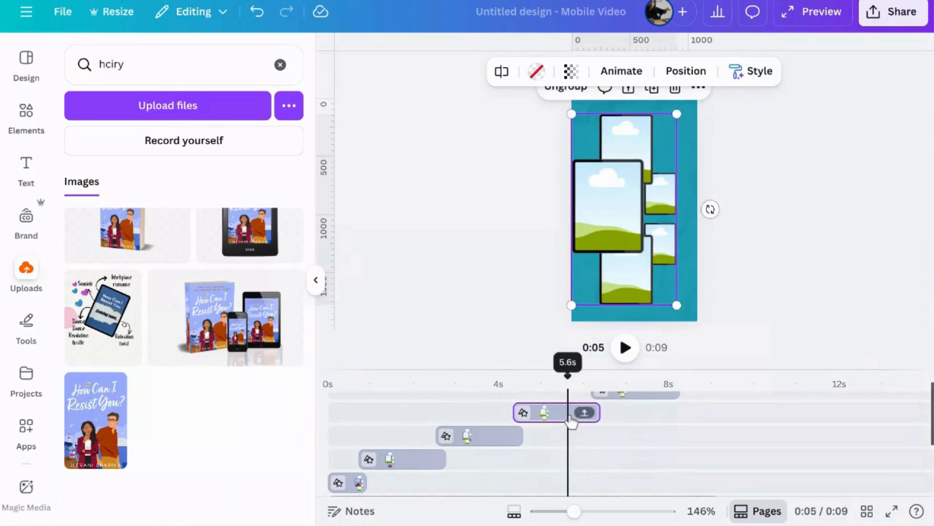
left_click(124, 428)
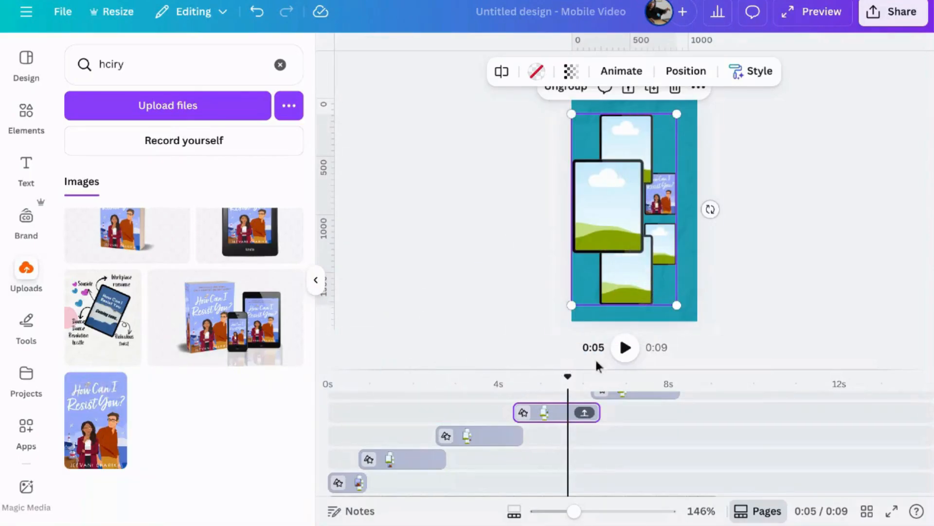
left_click(647, 407)
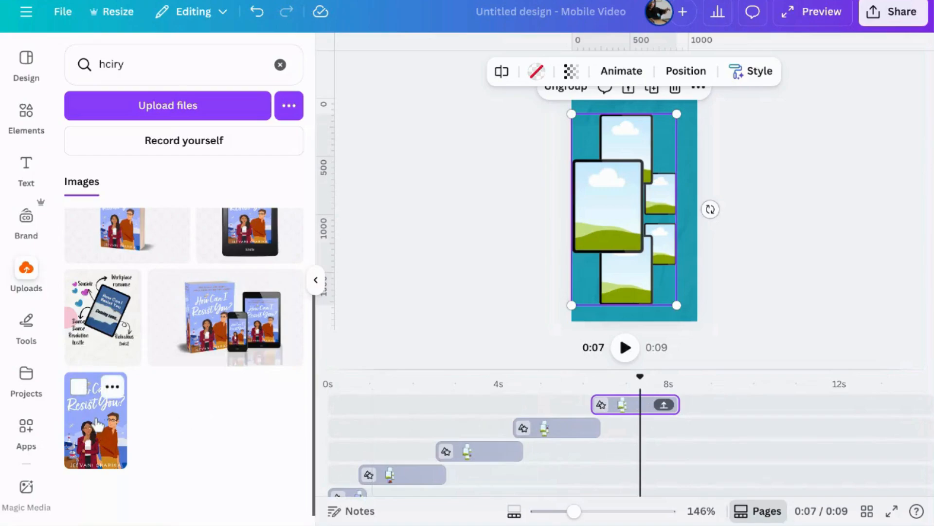
left_click(134, 425)
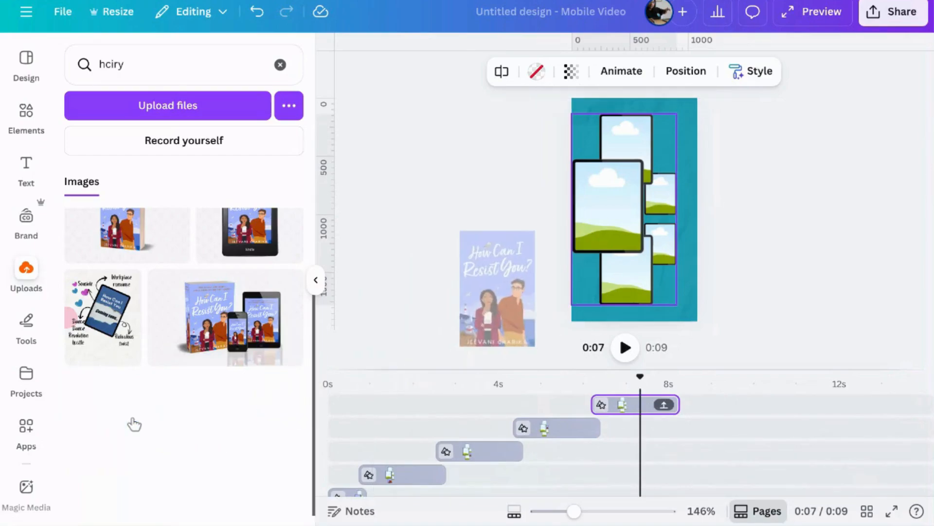
left_click(750, 246)
Step: Expand the first collage clip's group into its separate frame layers in the timeline
scroll(365, 475, "down", 2)
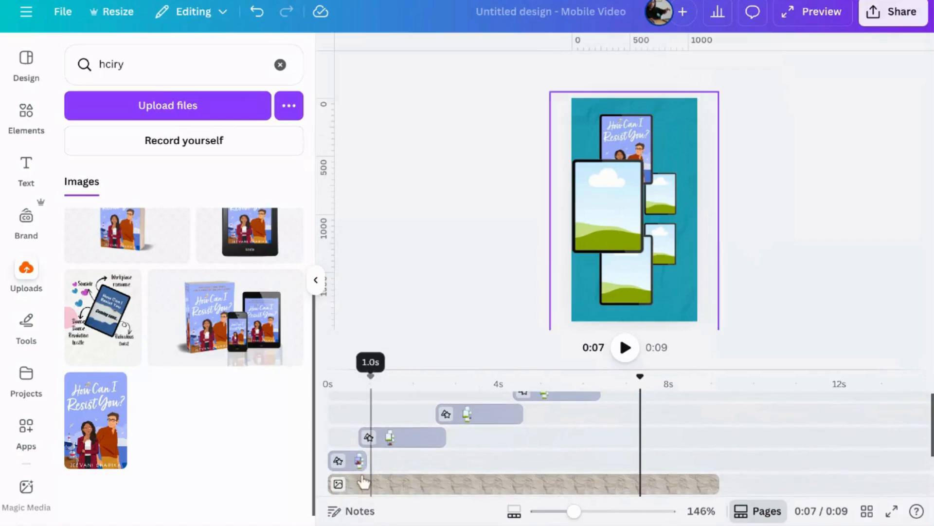
left_click(351, 463)
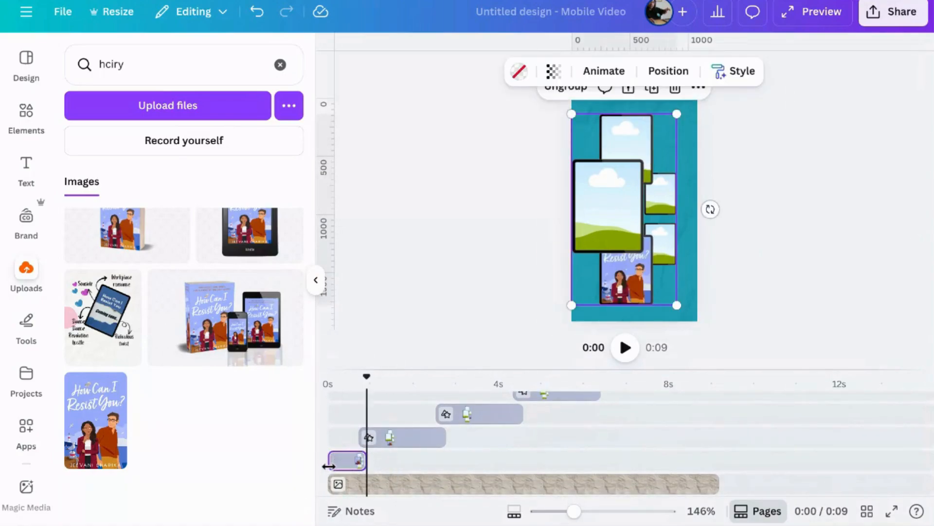
scroll(329, 465, "down", 1)
left_click(349, 448)
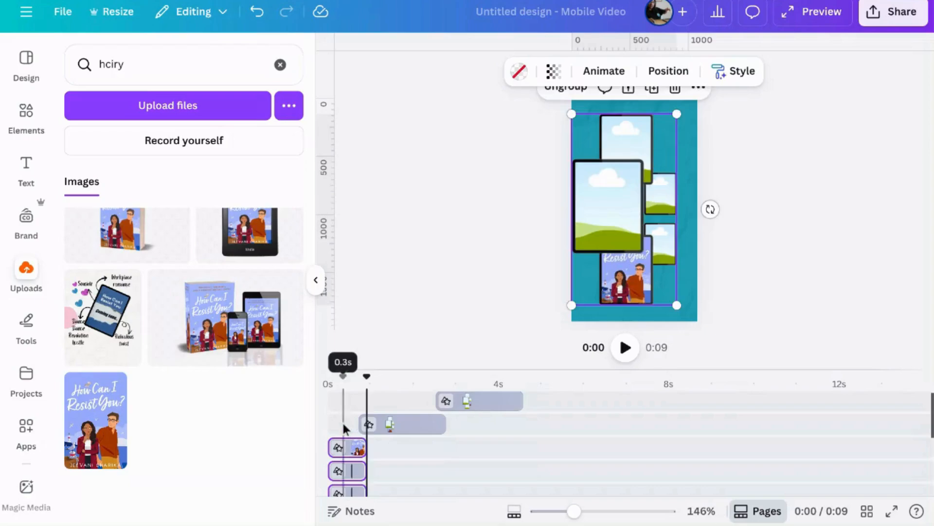
Step: Review all five collage clips one after another to check which frame holds the cover in each
left_click(343, 423)
left_click(351, 447)
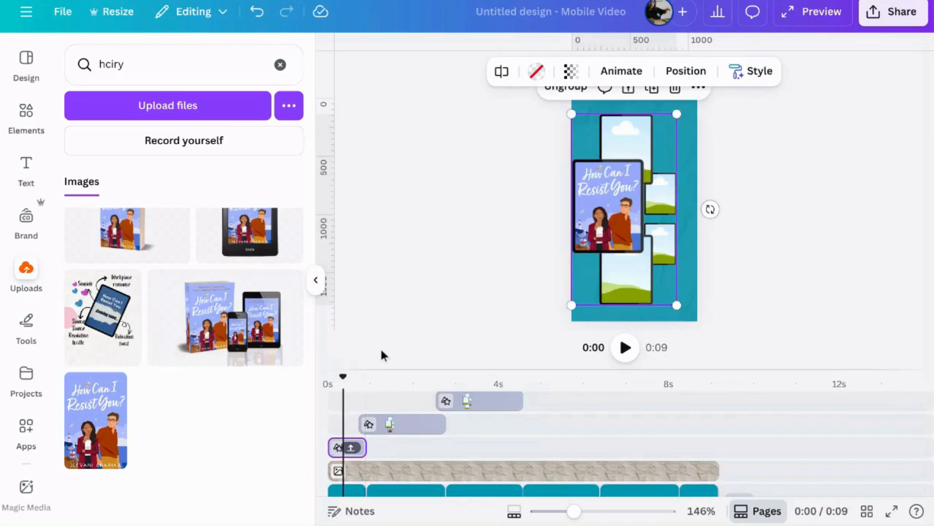
left_click(405, 430)
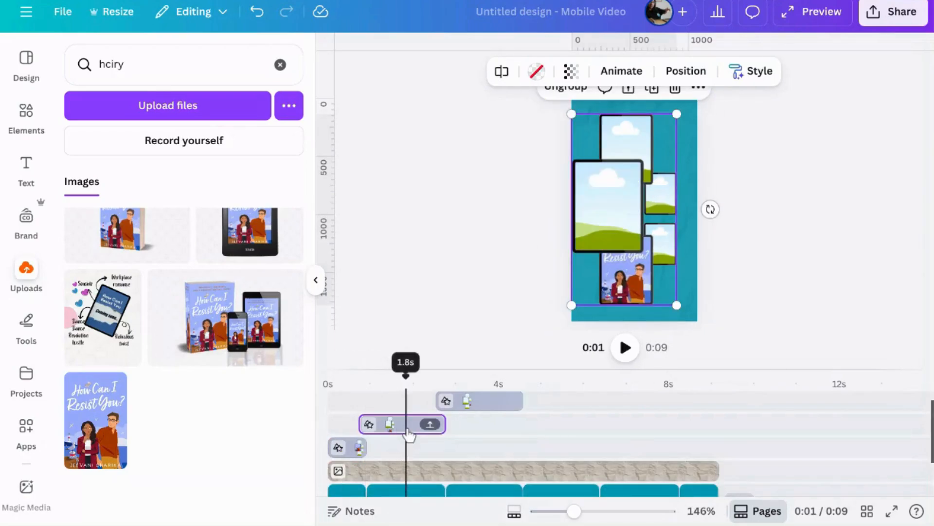
left_click(497, 409)
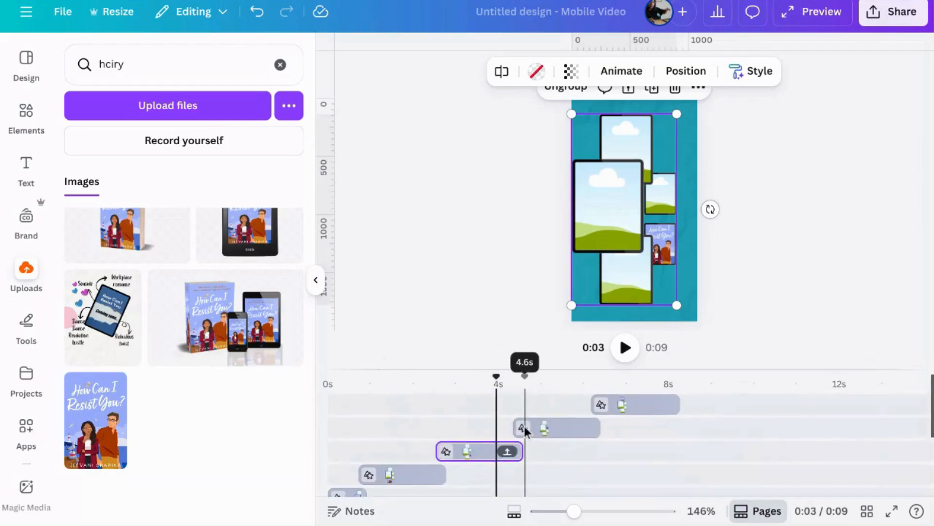
left_click(570, 428)
left_click(645, 410)
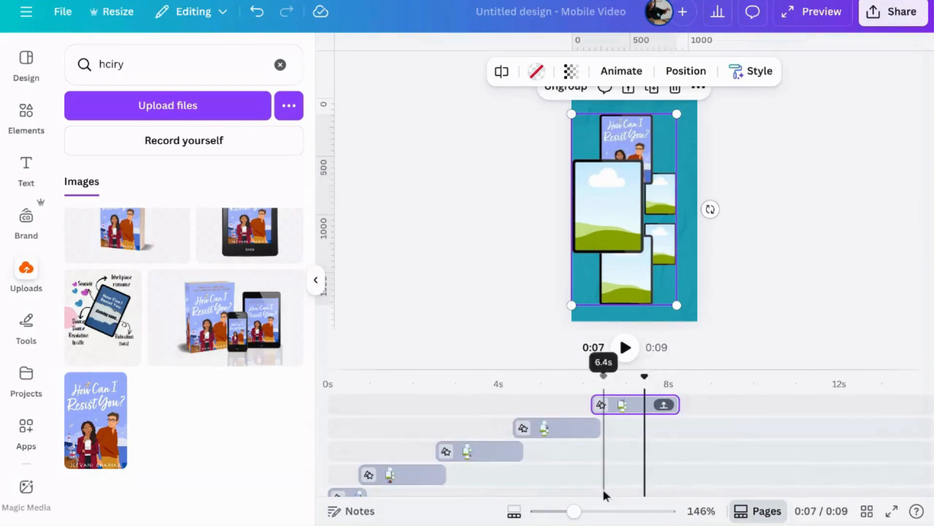
Step: Search the uploads for "twbia" and place The Winner Bakes It All cover in the first collage's top frame
left_click_drag(140, 64, 43, 62)
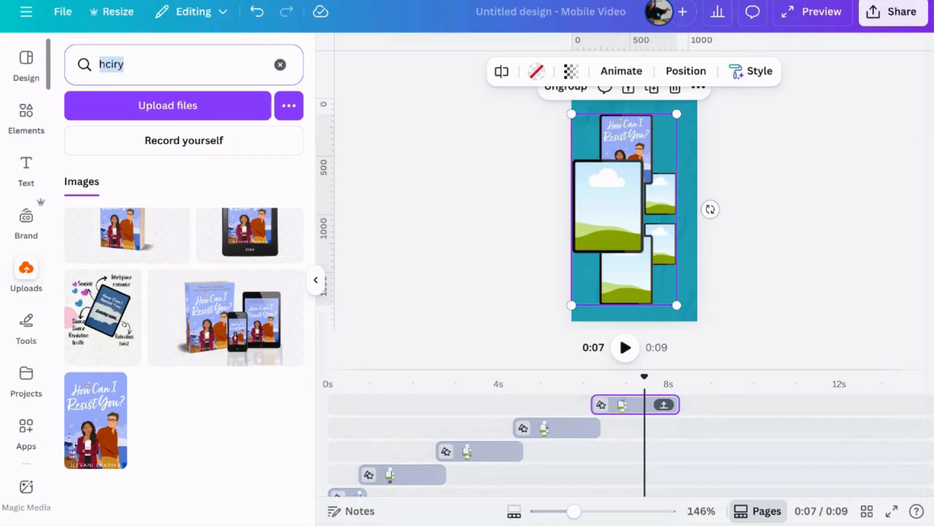
type("twbia")
scroll(706, 390, "down", 2)
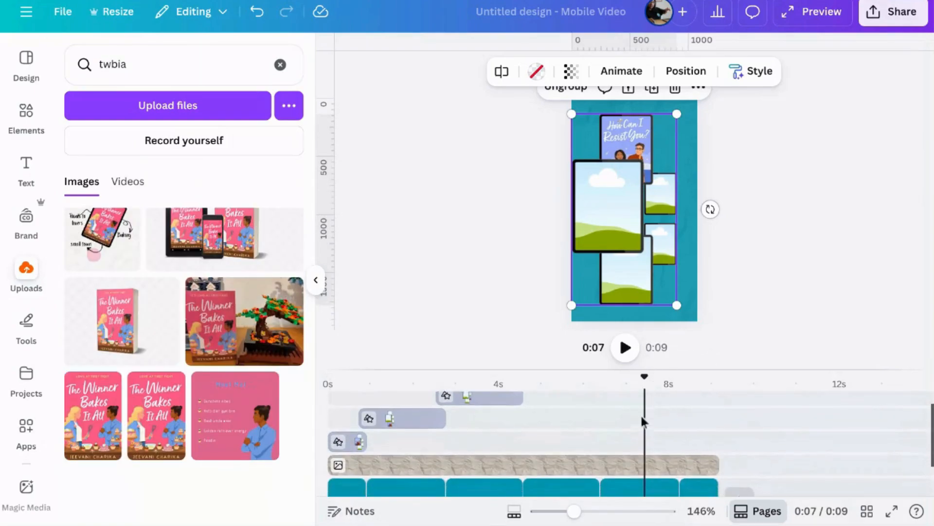
scroll(641, 414, "down", 1)
left_click(351, 470)
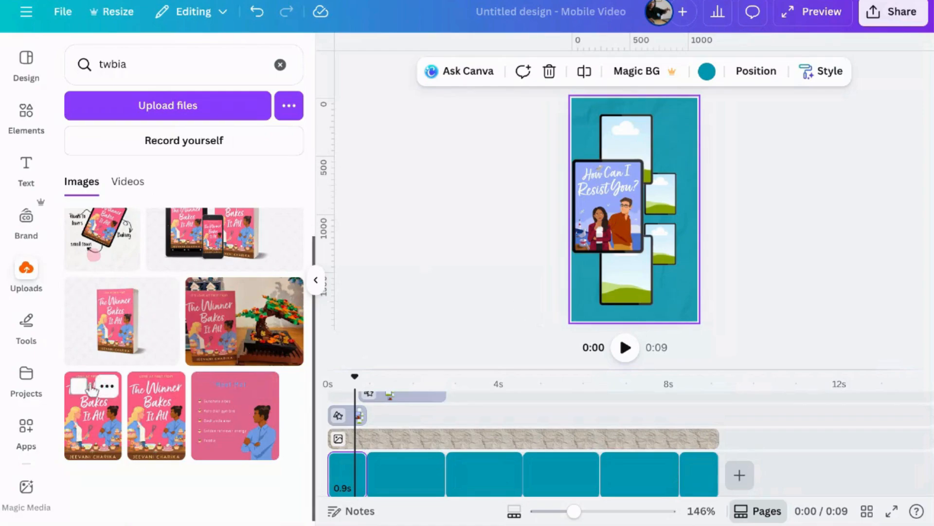
left_click(90, 432)
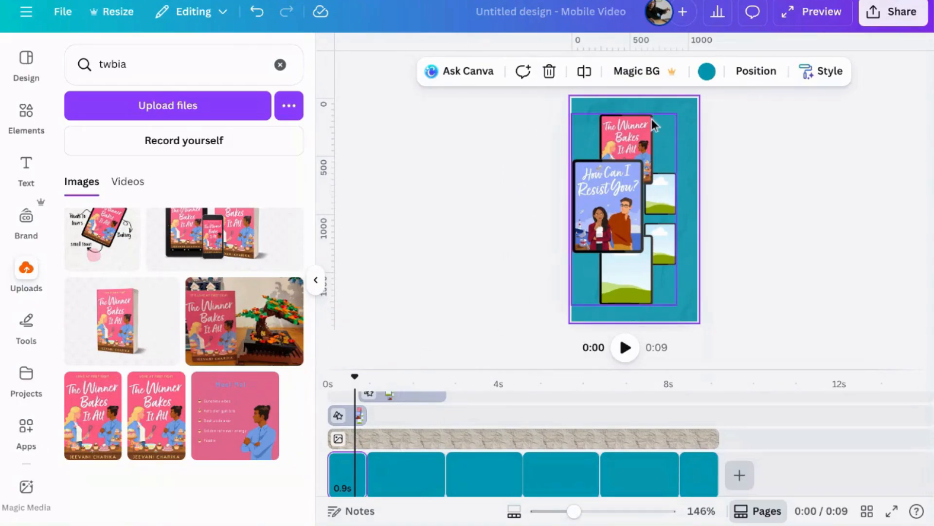
Step: Place The Winner Bakes It All cover in the second collage's large frame and the third collage's bottom frame
left_click(412, 475)
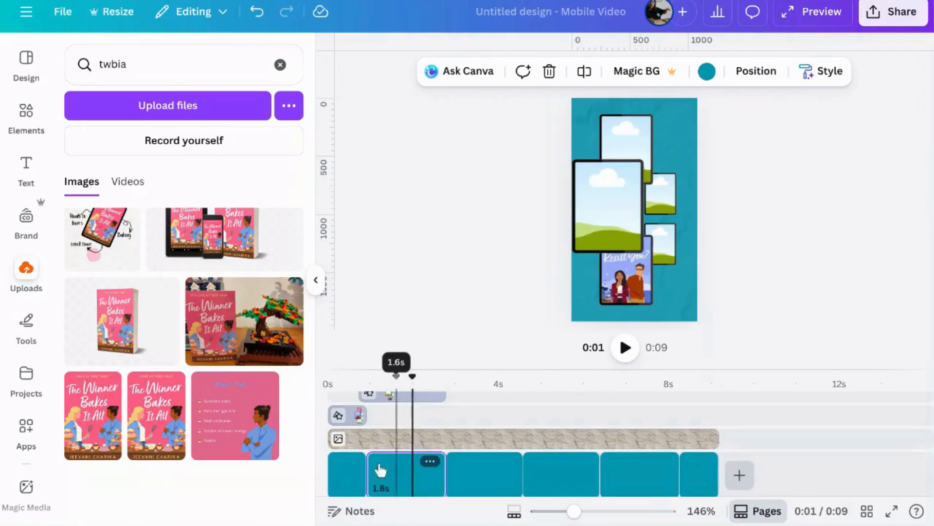
left_click(96, 409)
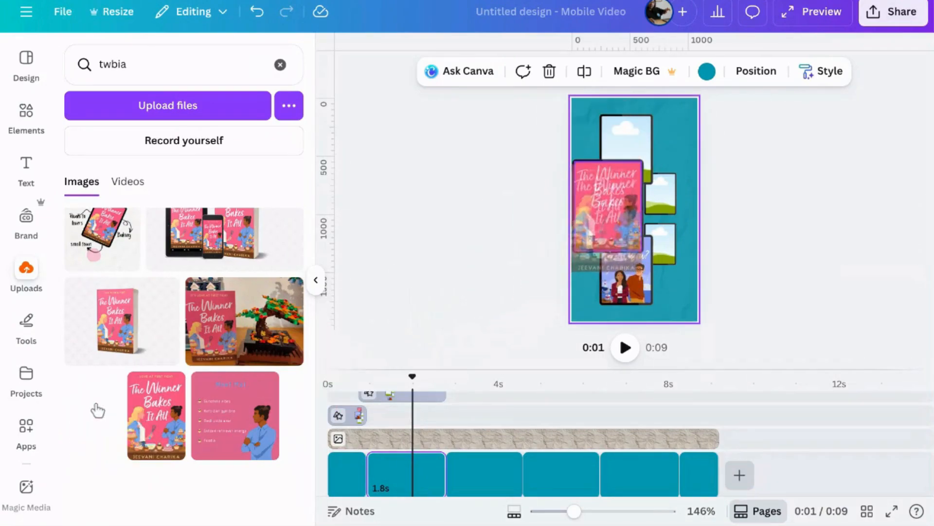
left_click(480, 475)
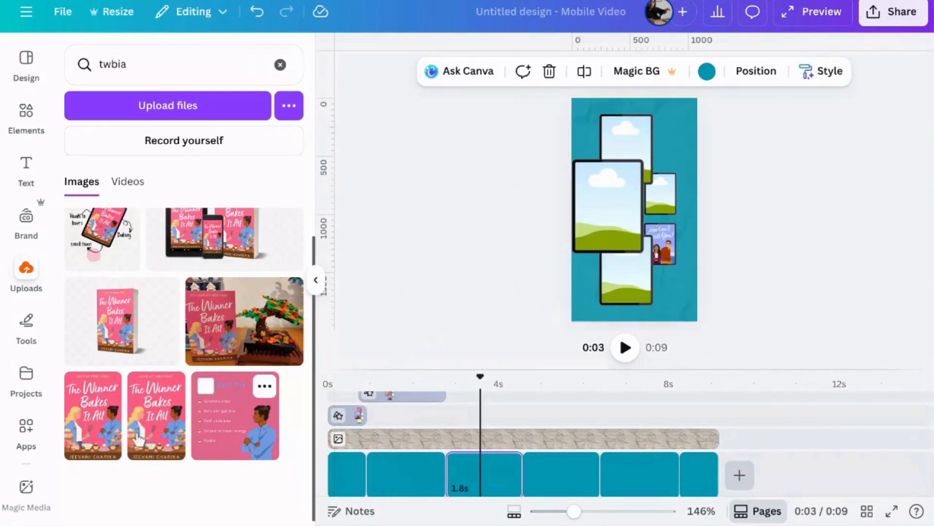
left_click(103, 431)
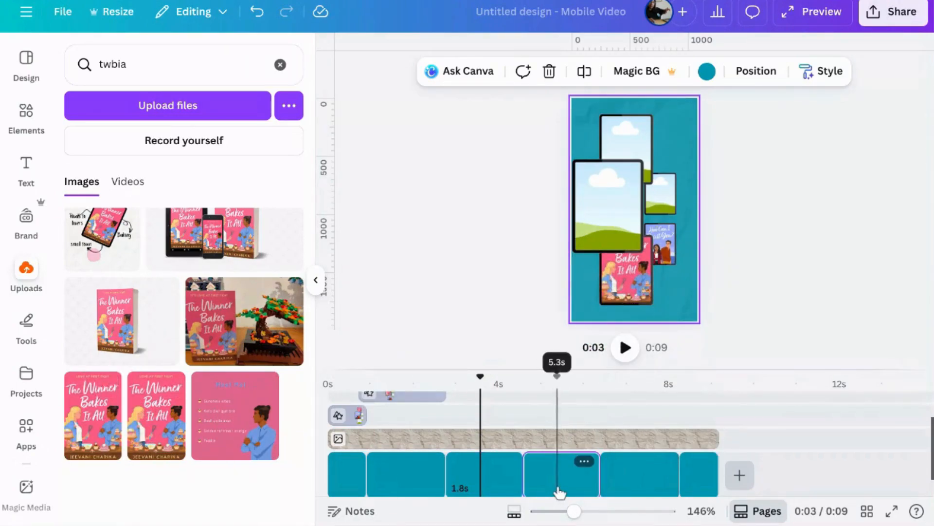
Step: Place the same pink cover in an empty frame of the fourth collage and the upper small frame of the fifth
left_click(560, 493)
left_click(104, 424)
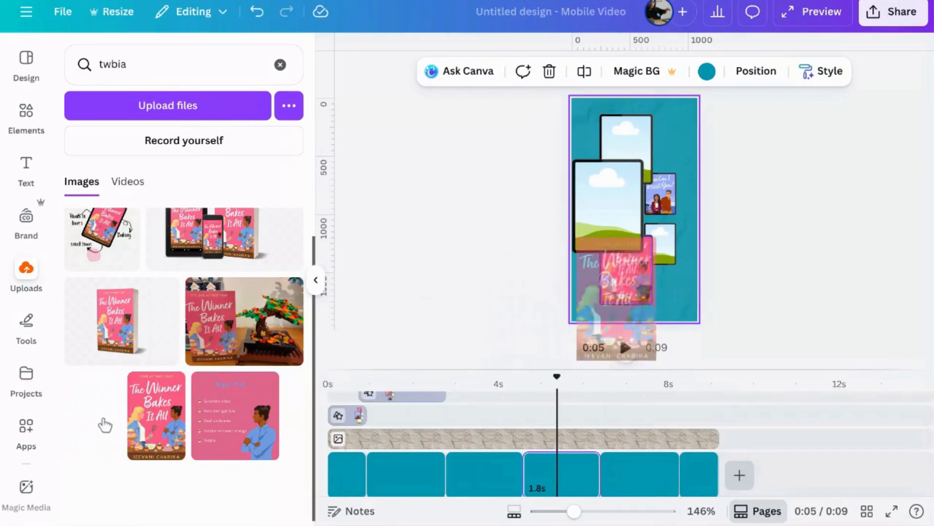
left_click(634, 474)
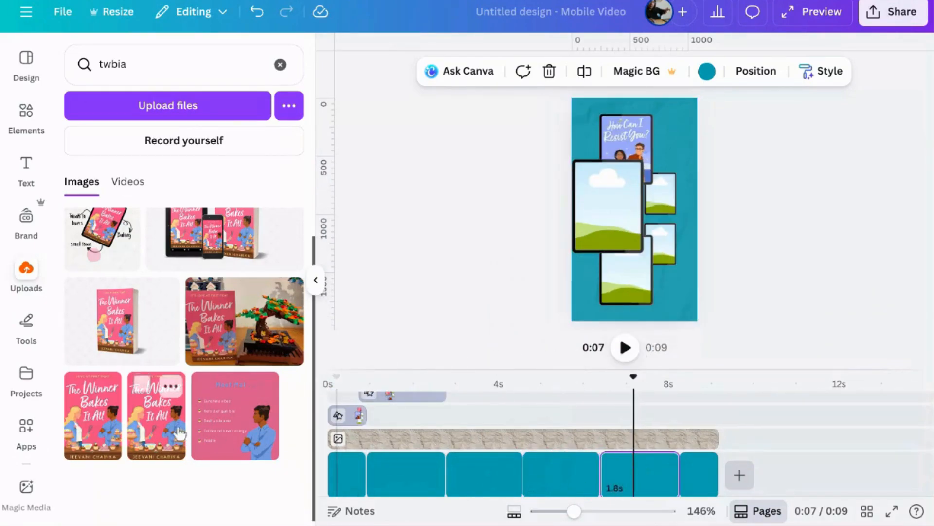
left_click(107, 423)
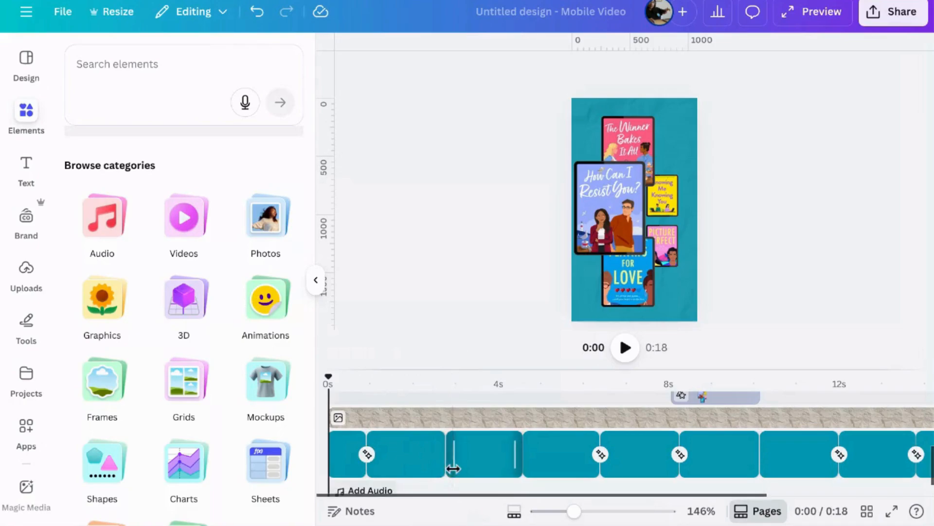
Step: With the first page selected, search the elements for "shadow" and show all matching graphics
left_click(396, 463)
left_click(342, 450)
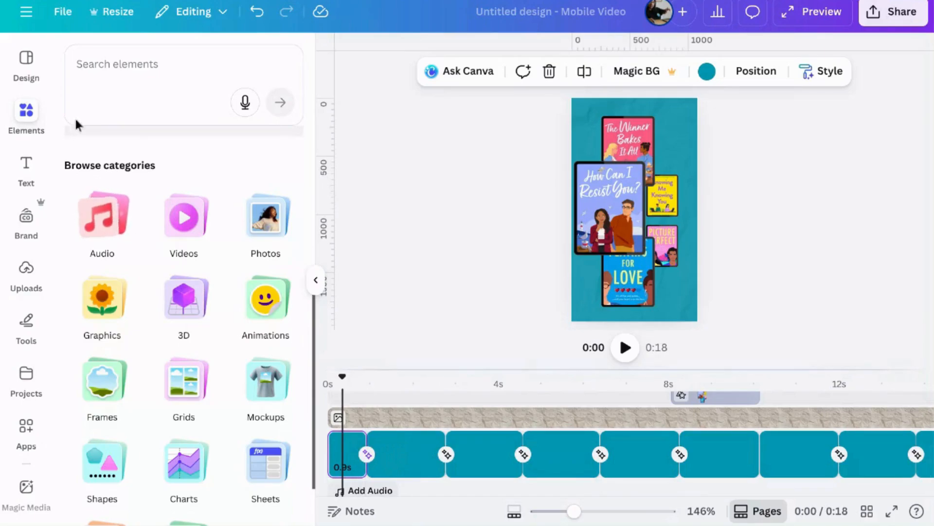
left_click(119, 69)
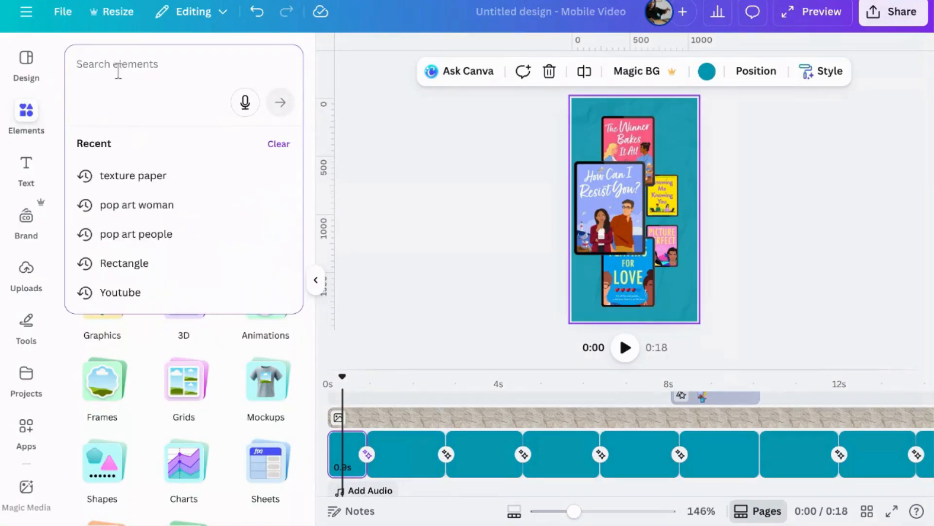
type("shad")
type("ow")
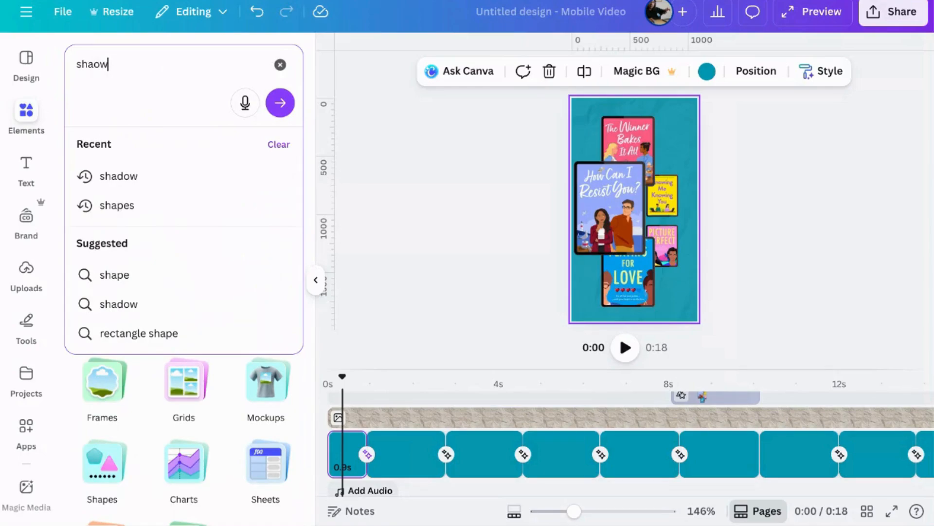
key("BackSpace")
key("BackSpace")
type("dow")
key("Return")
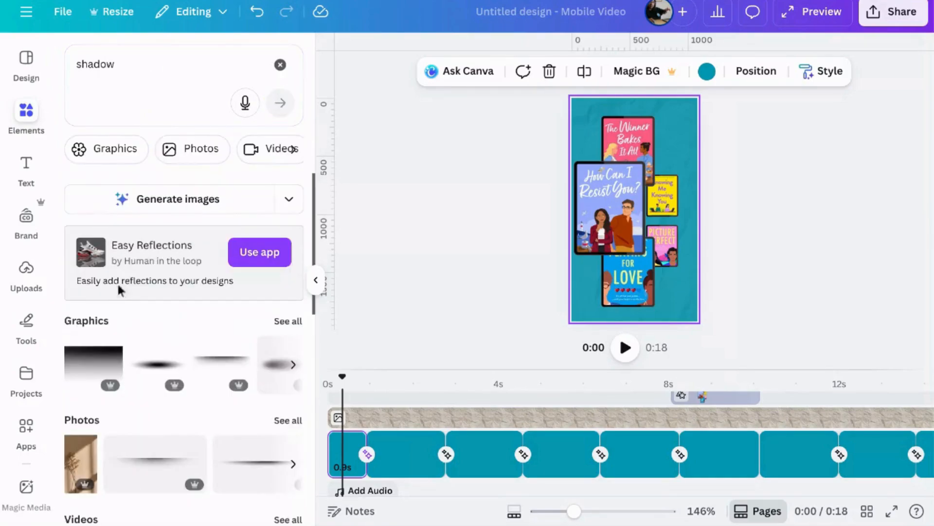
left_click(291, 325)
Step: Add the soft-edged grey rectangle shadow graphic to the timeline as a layer directly above the crumpled-paper overlay
scroll(219, 331, "down", 10)
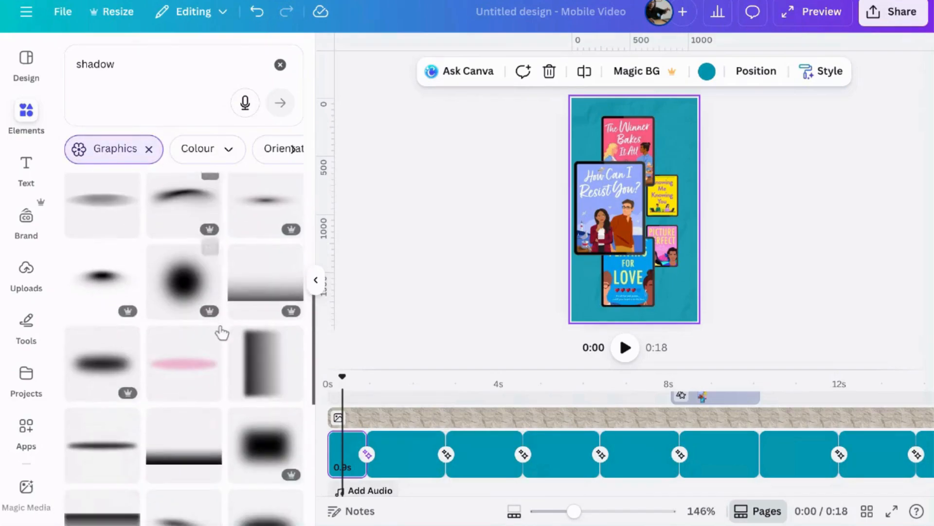
scroll(222, 333, "down", 5)
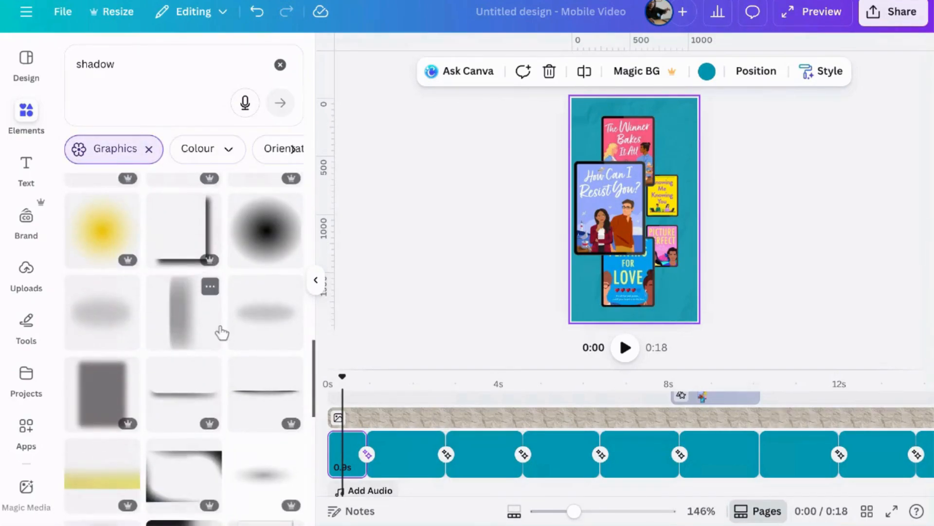
scroll(222, 333, "down", 2)
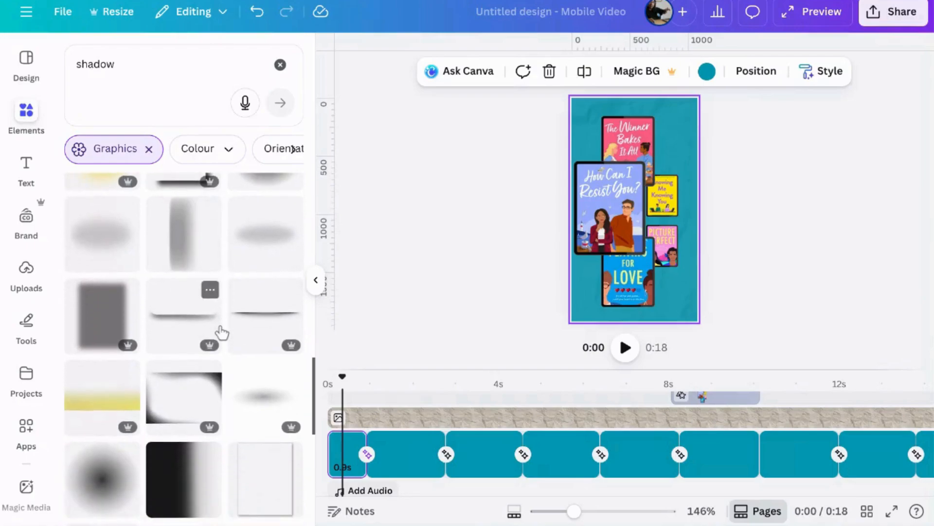
left_click(117, 310)
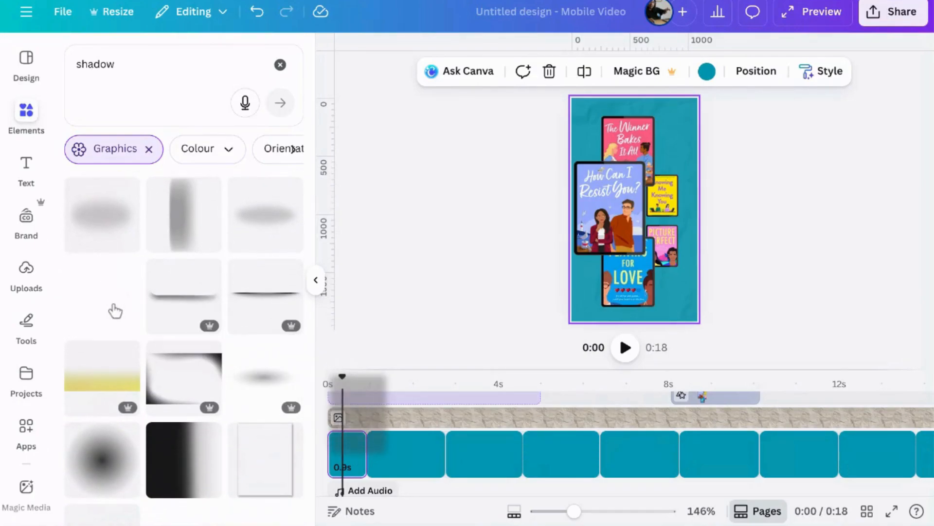
mouse_move(358, 414)
left_mouse_down()
mouse_move(358, 424)
mouse_move(359, 413)
left_mouse_up()
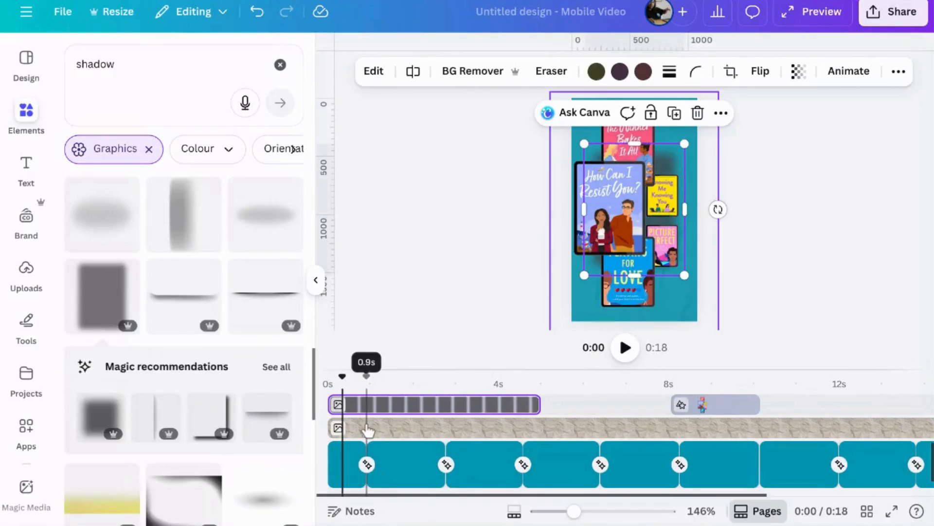
Step: Extend the shadow clip beneath the collage clips so it lasts until the end of the video
scroll(370, 428, "up", 2)
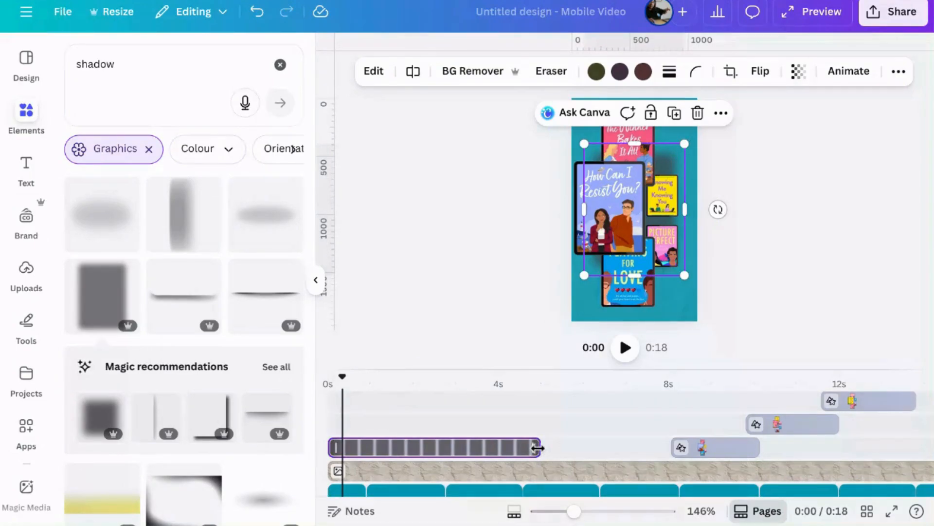
left_click_drag(537, 448, 853, 462)
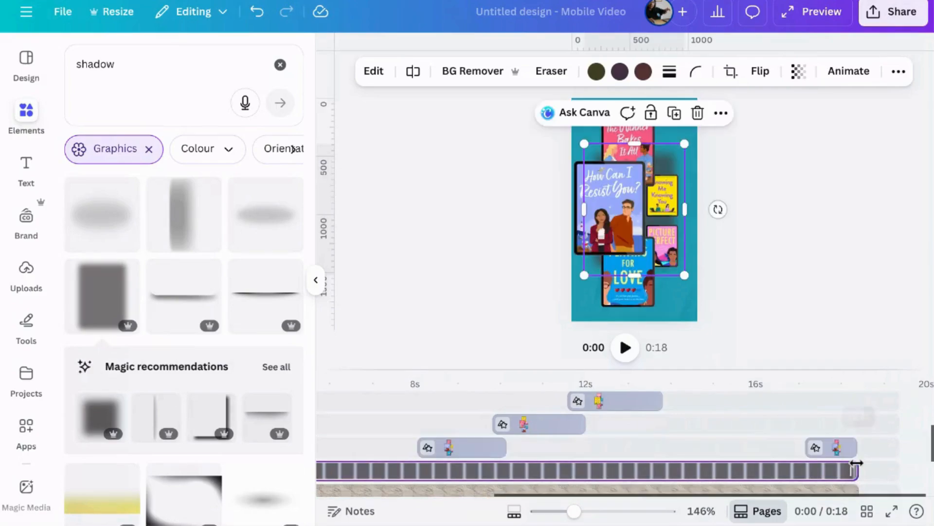
left_click(871, 319)
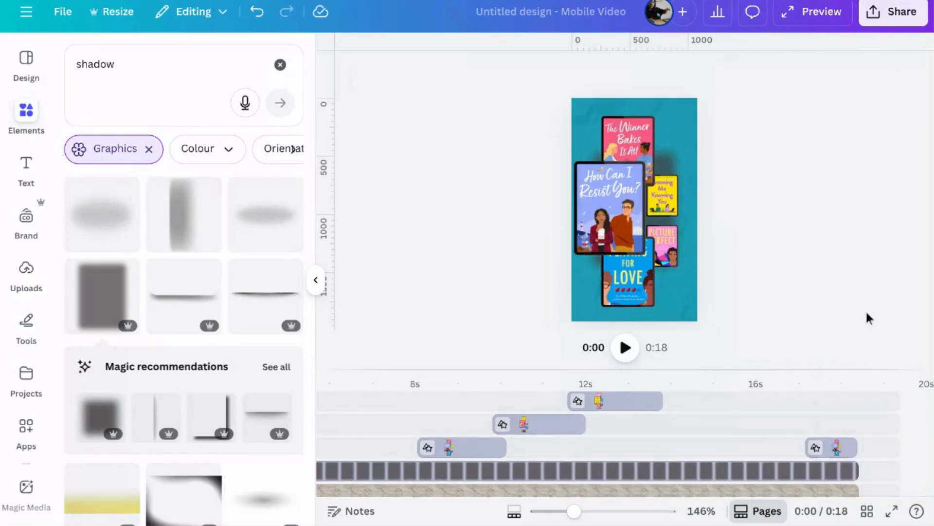
Step: Set the shadow's transparency to 60 and shift it slightly down behind the collage
left_click(683, 176)
key("BackSpace")
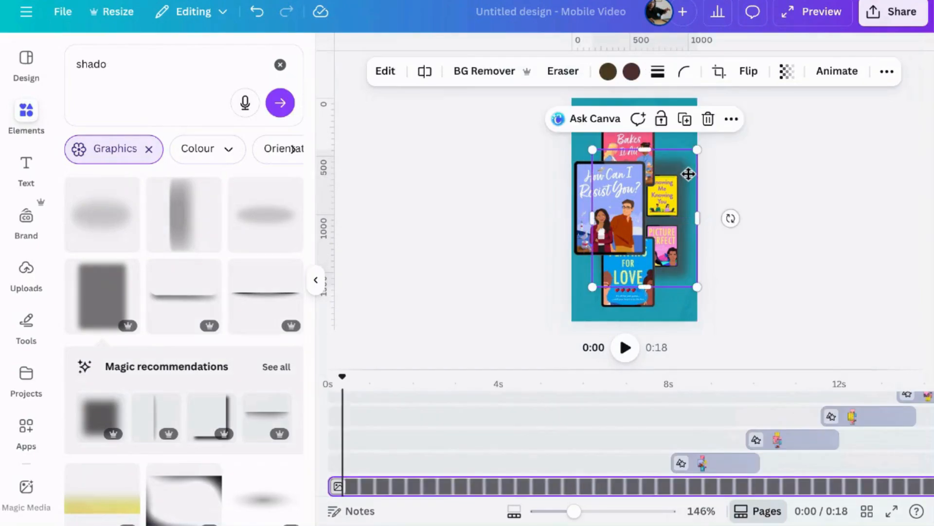
left_click(788, 77)
left_click_drag(827, 132, 781, 149)
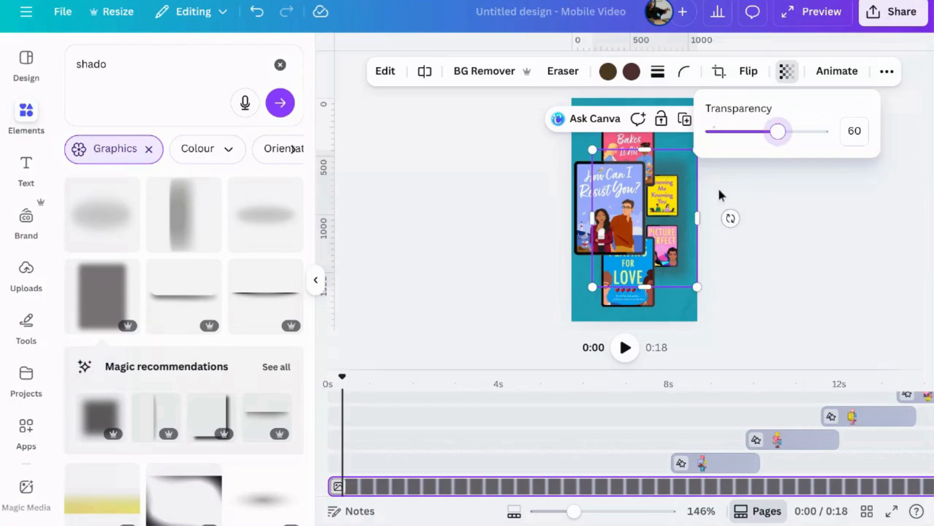
left_click_drag(688, 165, 681, 178)
left_click(828, 212)
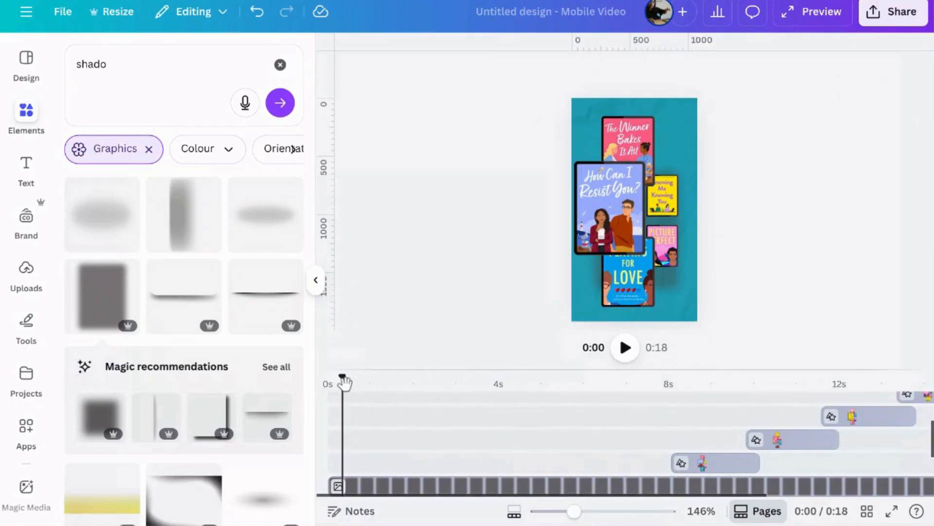
Step: Return to the start of the timeline, hide the side panel, and watch the full-screen preview of the reel before closing it
left_click_drag(344, 379, 263, 385)
left_click(316, 280)
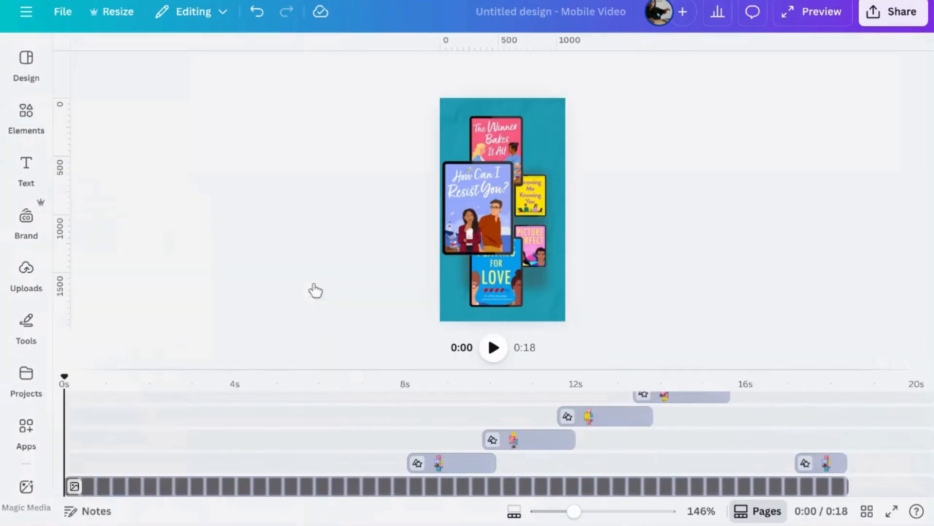
left_click(790, 16)
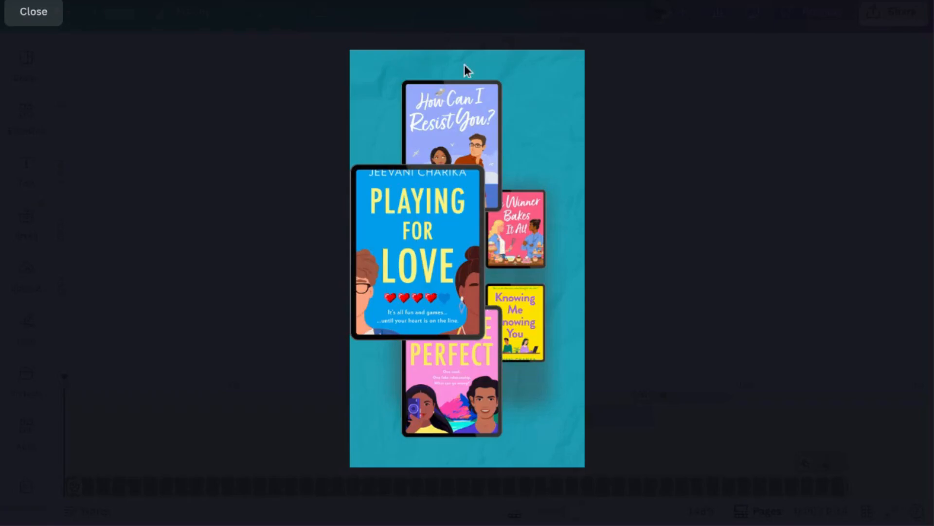
left_click(33, 12)
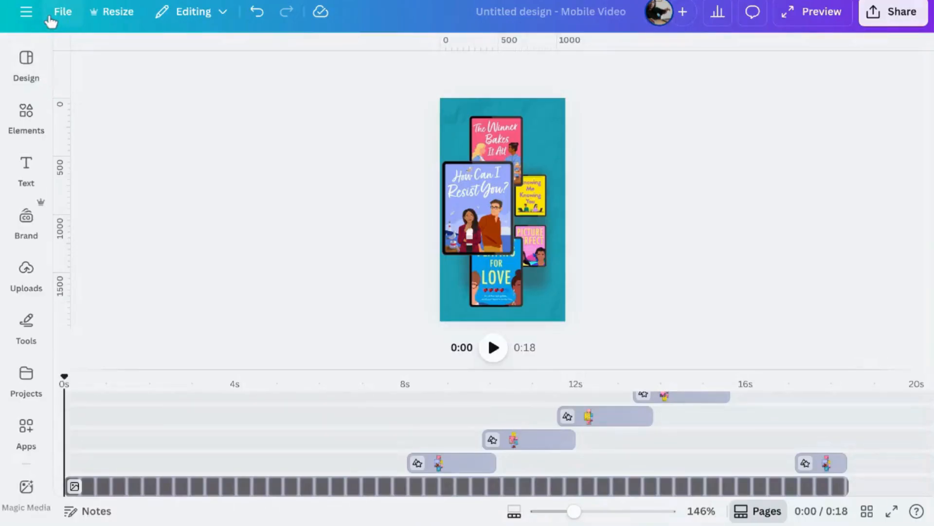